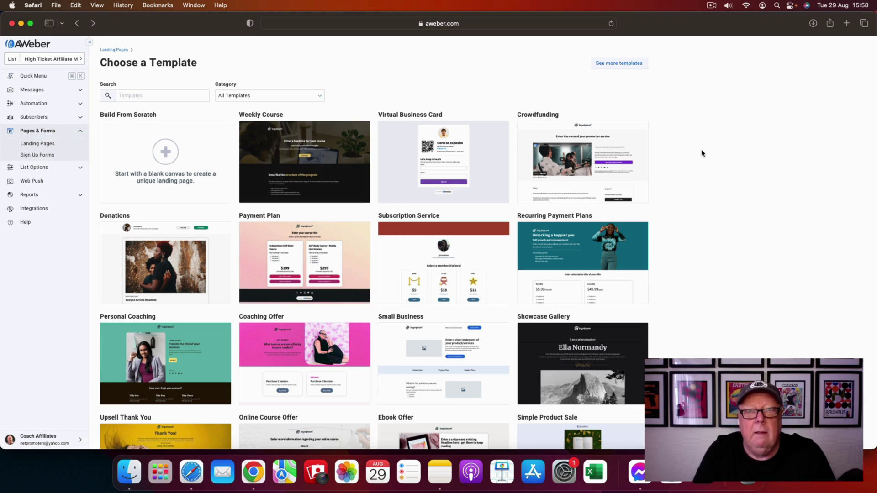
- Open the list of landing pages and start creating a new landing page
click(52, 144)
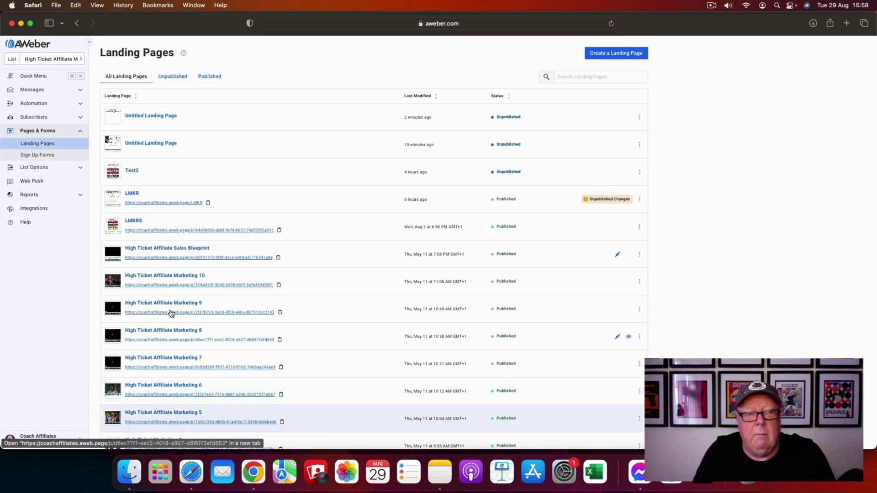
scroll(266, 363, down, 3)
scroll(266, 363, up, 3)
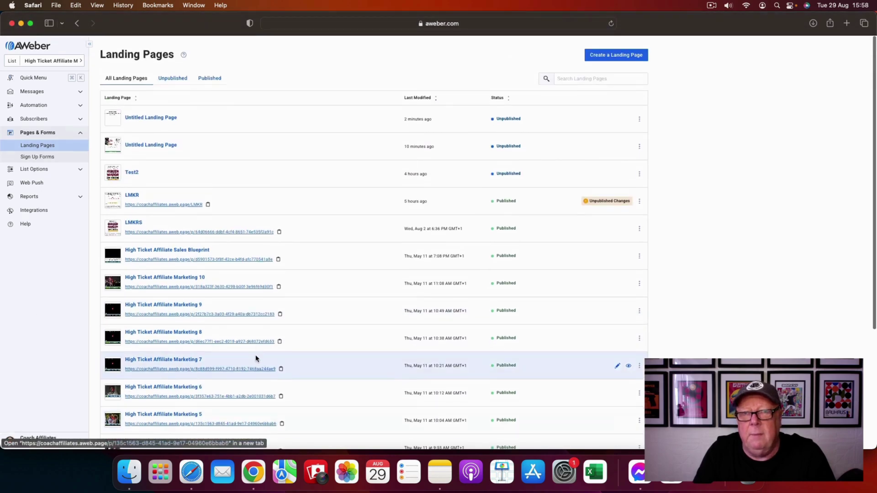
click(630, 55)
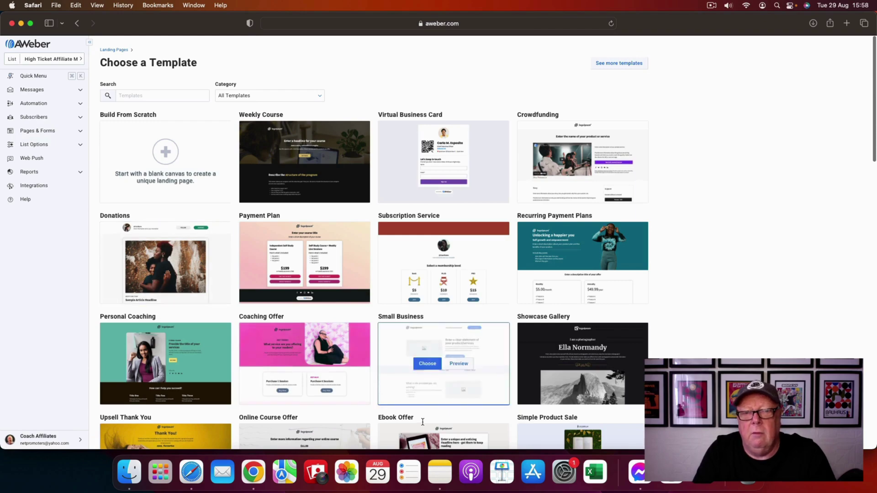
- Browse the landing page templates and choose Build From Scratch
scroll(417, 366, down, 15)
scroll(424, 425, down, 8)
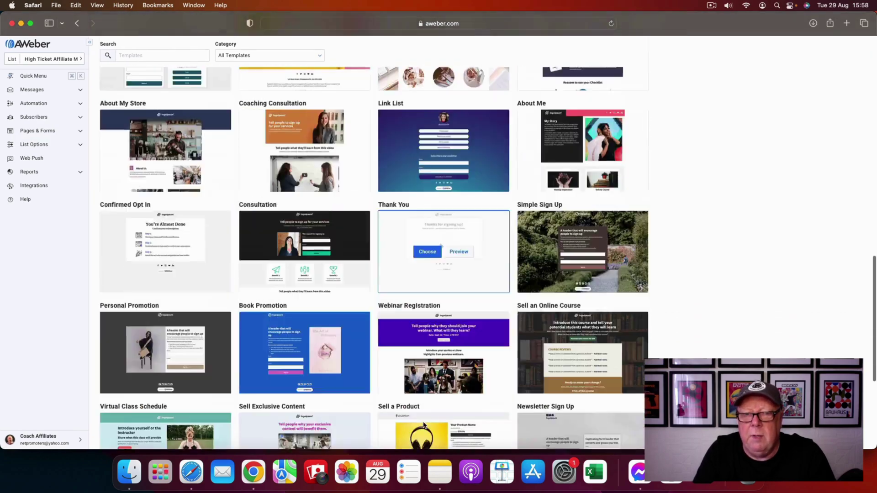
scroll(423, 425, up, 12)
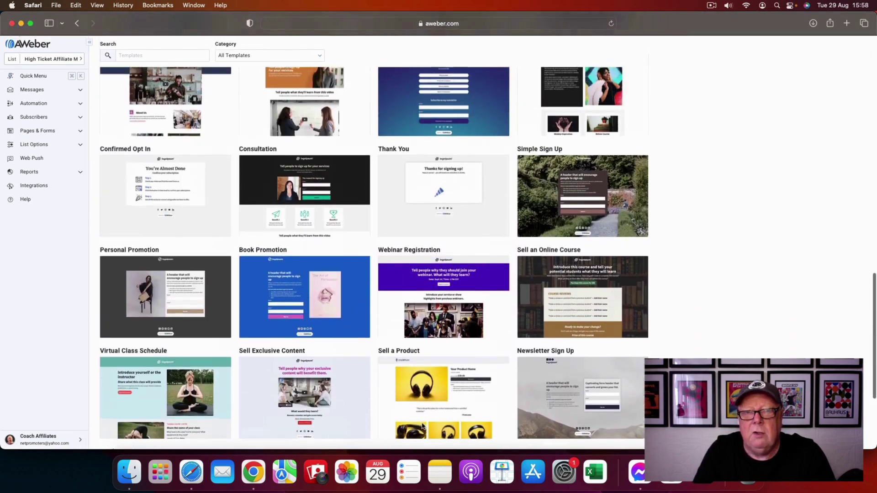
scroll(302, 251, up, 12)
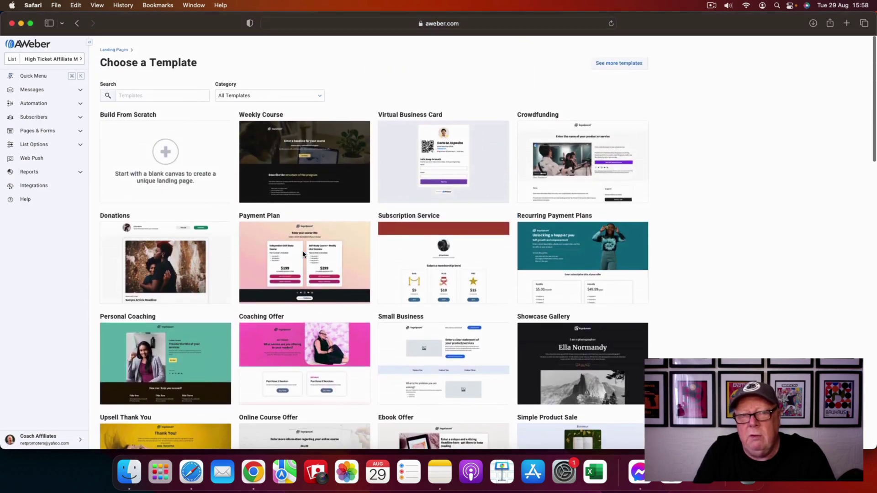
mouse_move(302, 255)
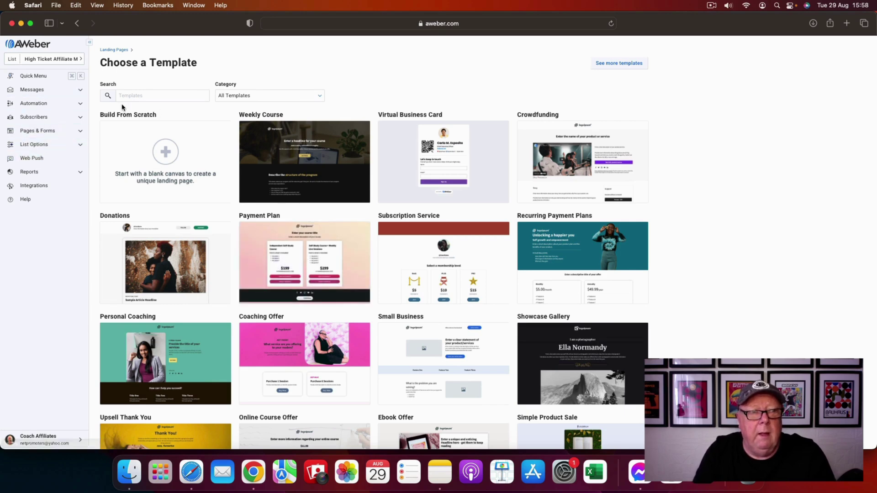
mouse_move(141, 163)
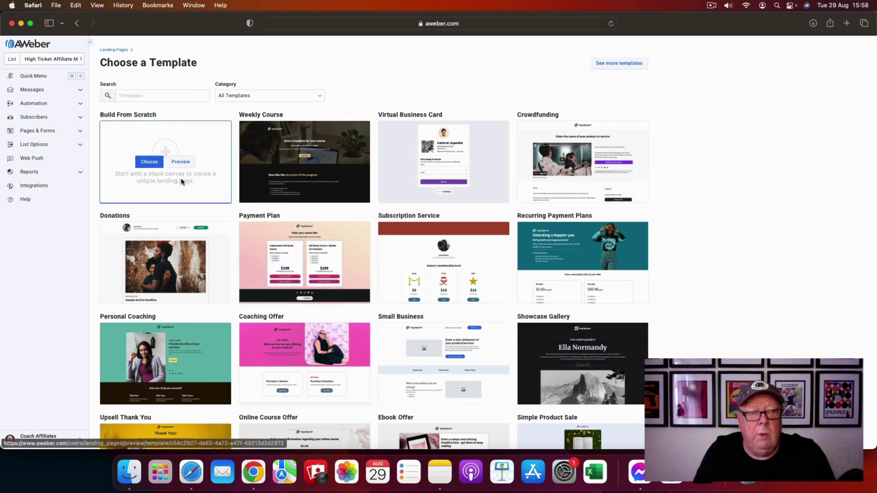
click(150, 162)
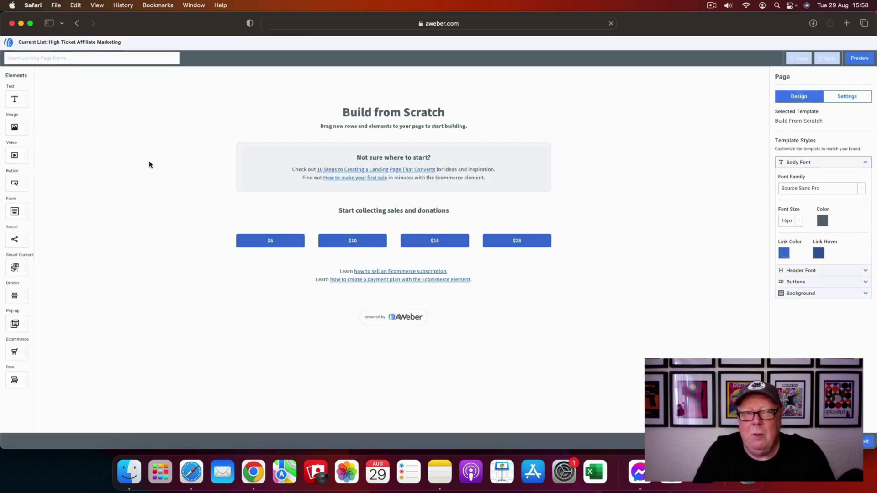
- Delete every row below the "Build from Scratch" heading block, including the AWeber badge, Ecommerce links, donation buttons and "Not sure where to start?" box
mouse_move(615, 313)
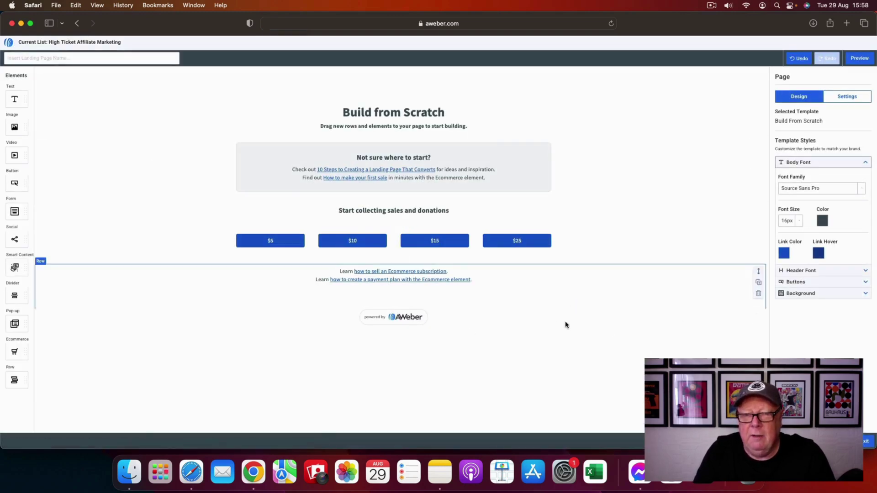
click(759, 338)
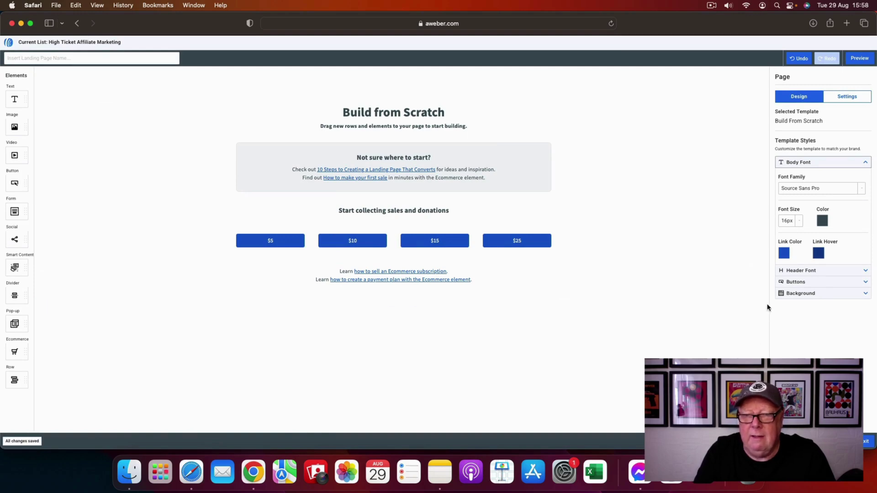
click(760, 287)
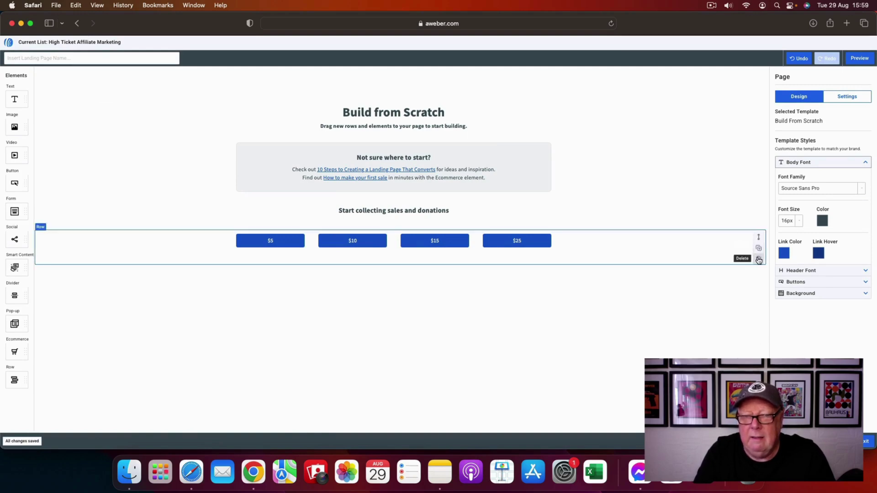
click(758, 256)
click(758, 234)
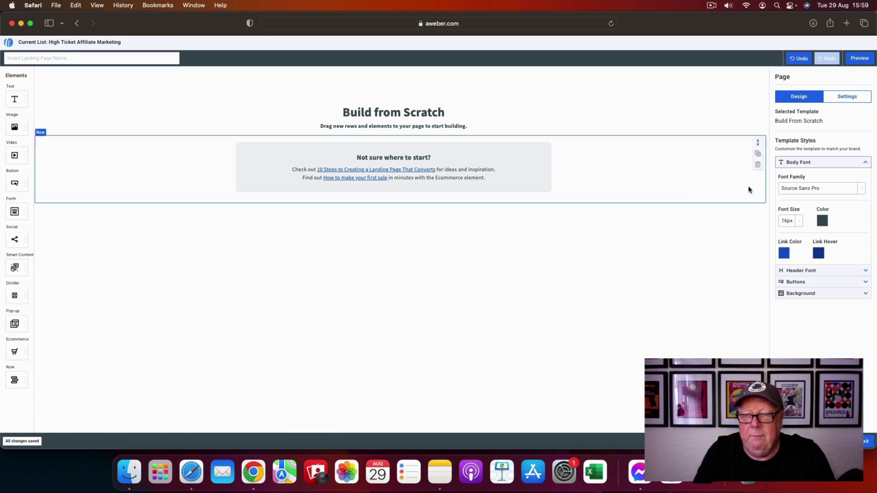
click(759, 166)
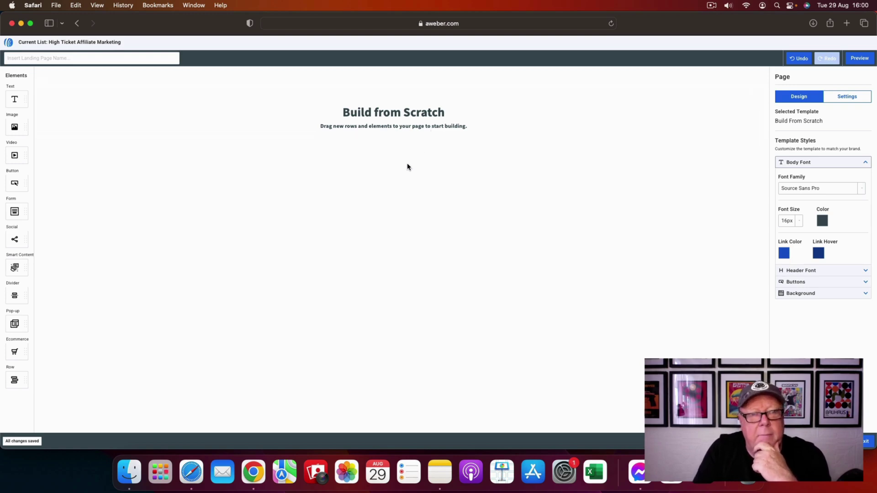
- Set the font size of the whole "Build from Scratch" text block to 48
click(430, 113)
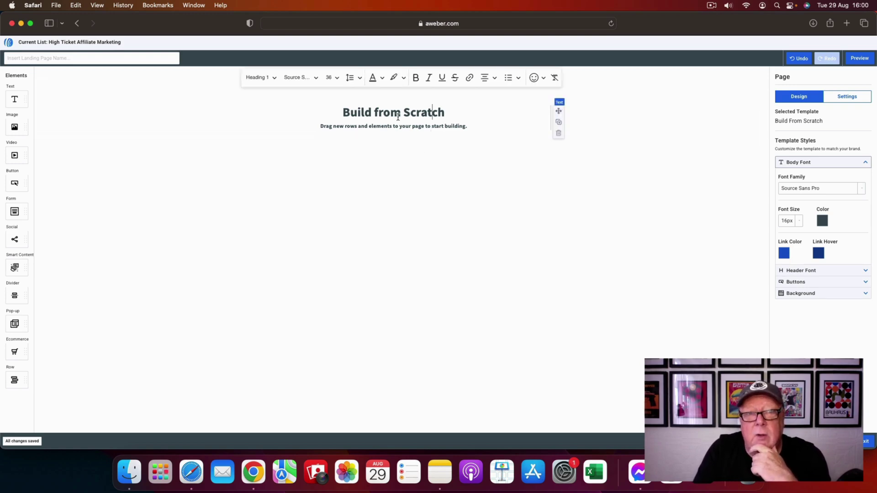
drag(468, 126, 337, 109)
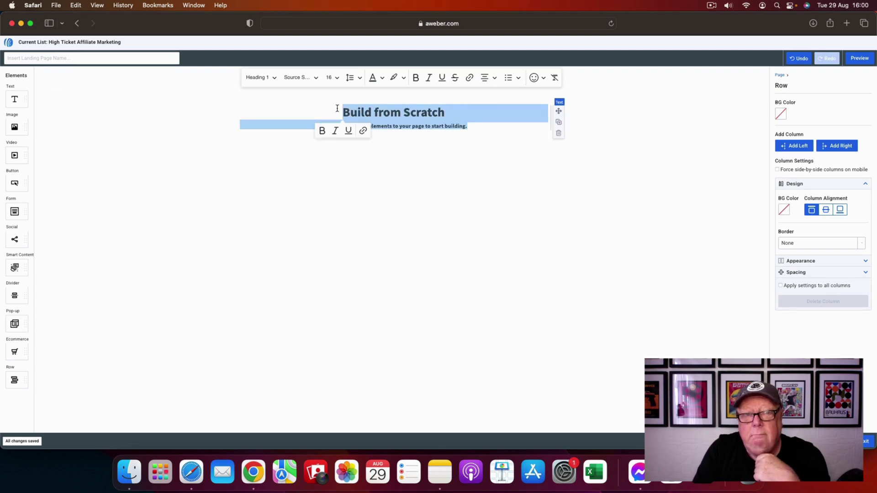
click(332, 78)
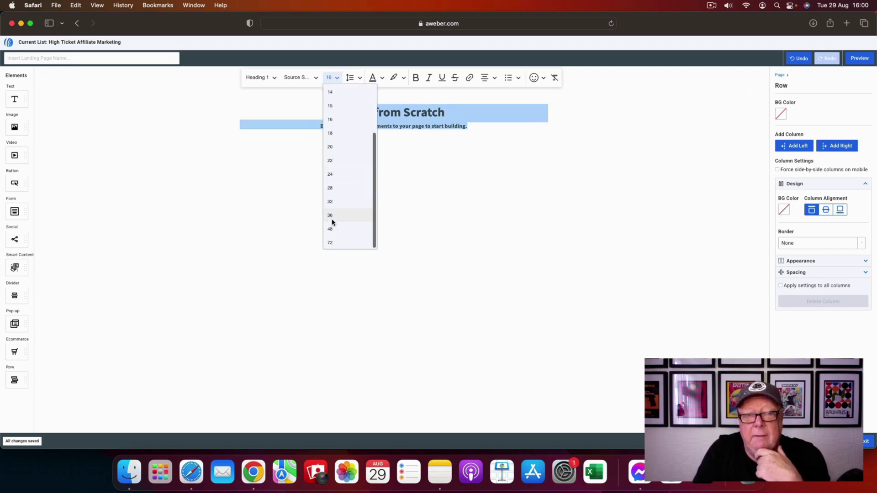
click(330, 236)
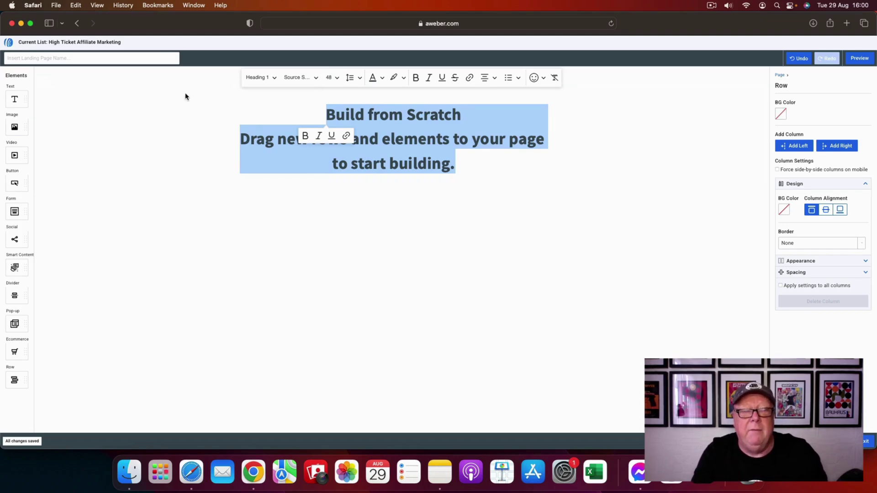
- Replace the whole placeholder heading text with "The High Ticket Affiliate Sales Blueprint"
drag(455, 165, 326, 115)
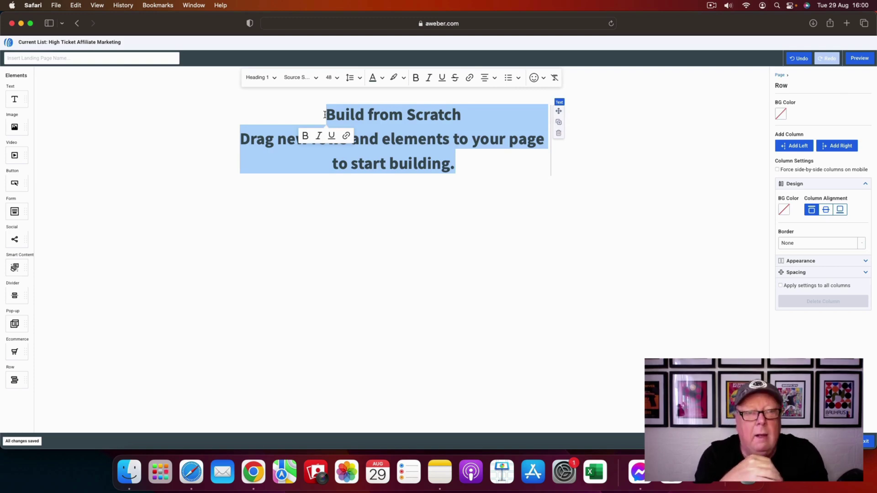
text(The )
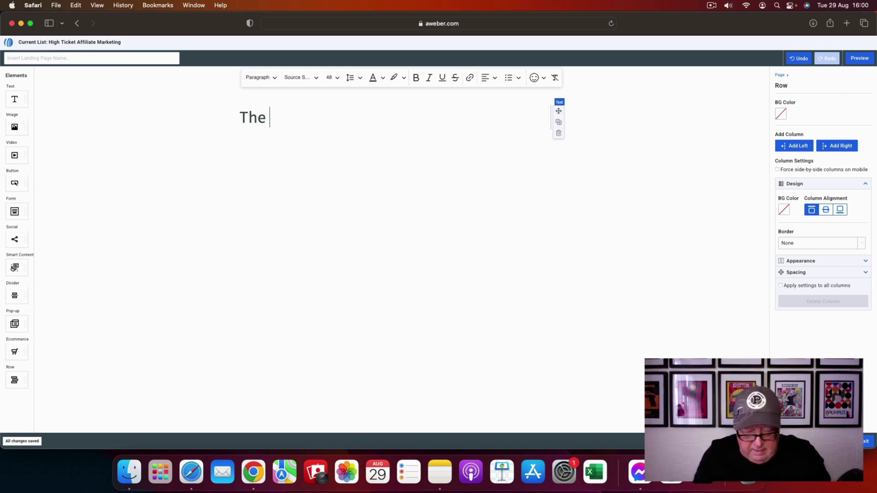
text(High )
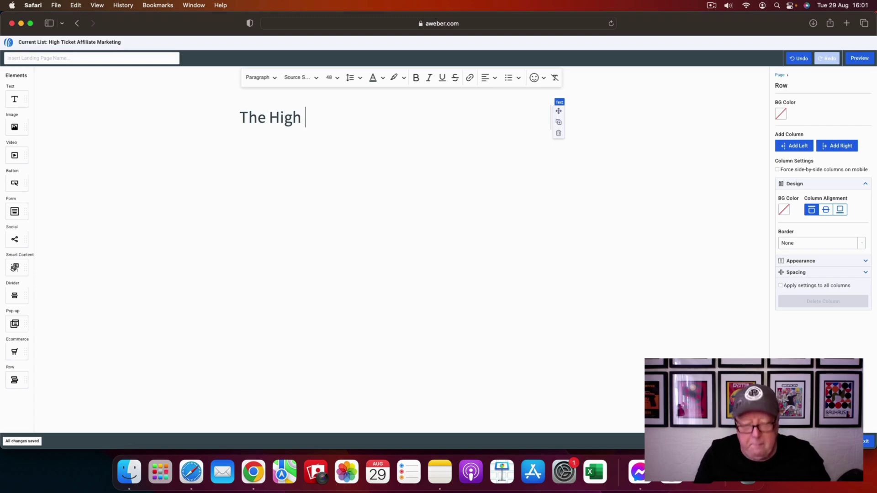
text(Ticket )
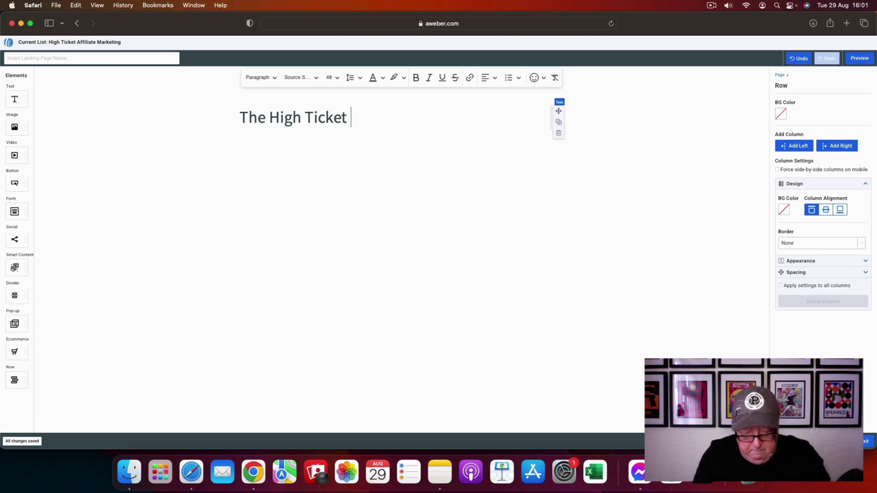
text(Affiliate )
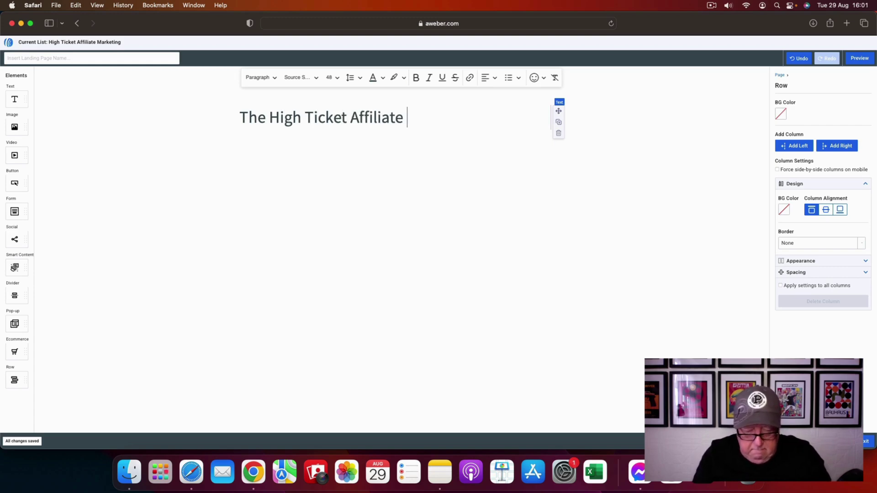
text(Sales Blueprint)
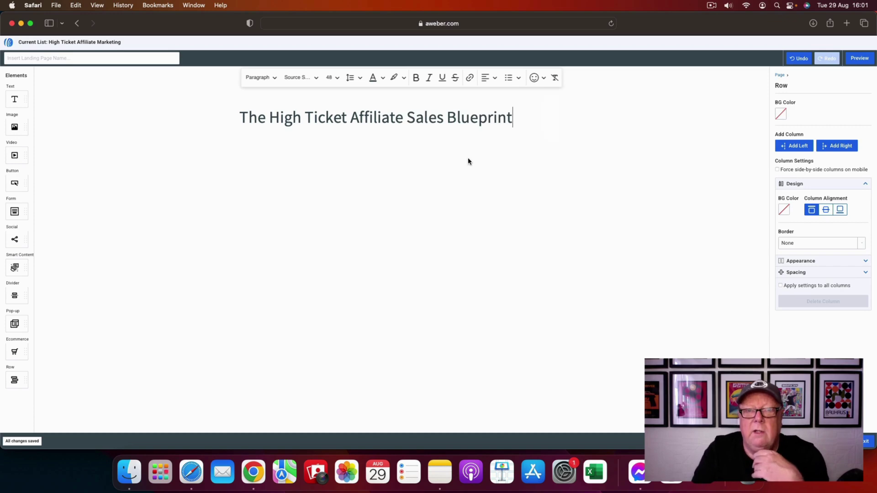
- Make the headline "The High Ticket Affiliate Sales Blueprint" bold
key(shift+Left)
drag(469, 121, 239, 121)
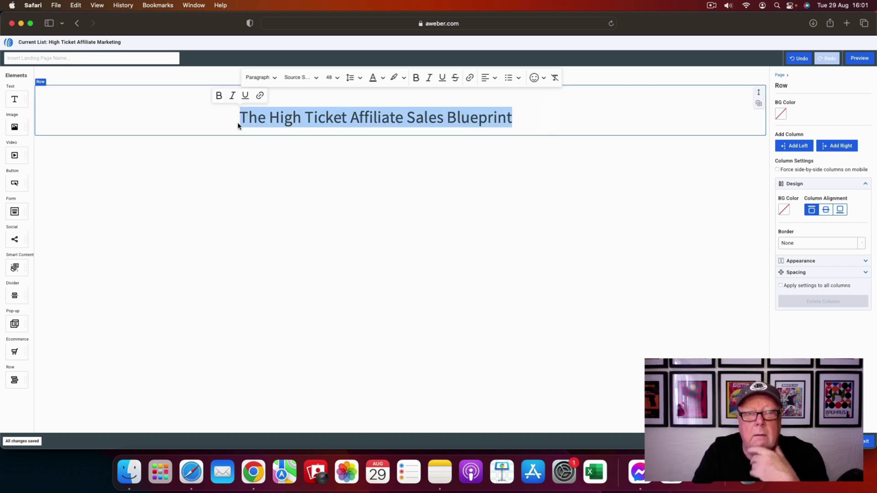
click(415, 78)
click(531, 120)
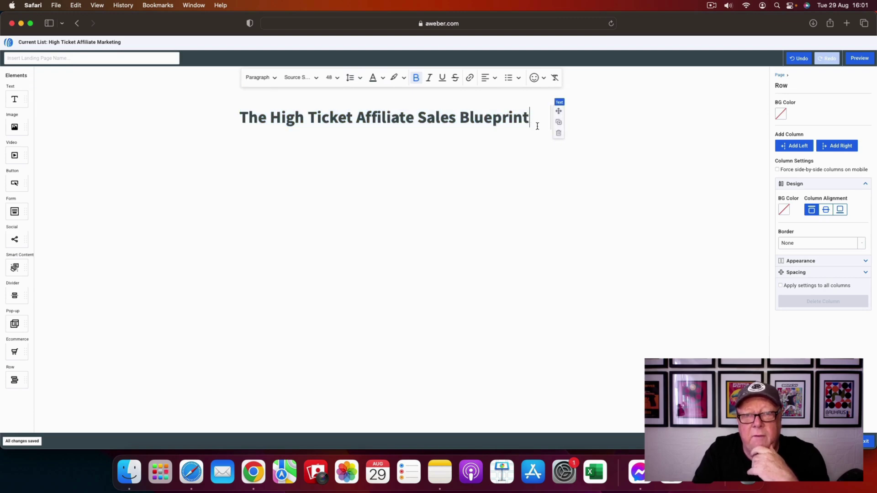
key(Return)
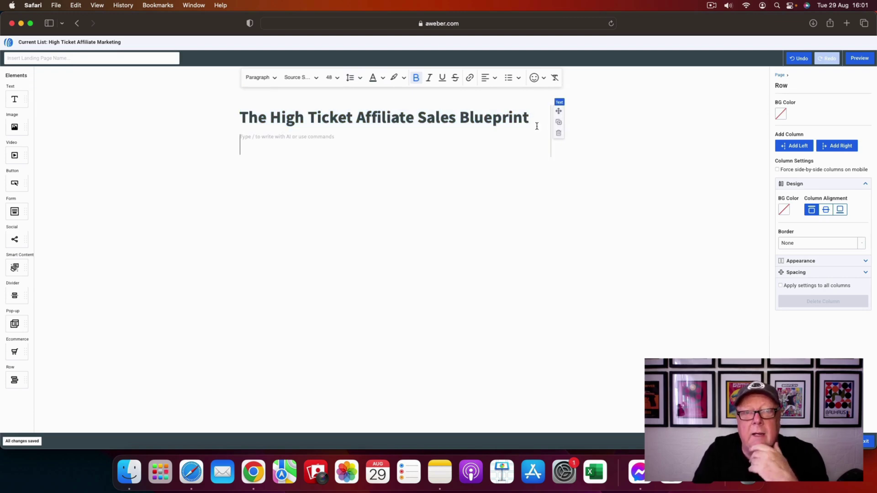
key(BackSpace)
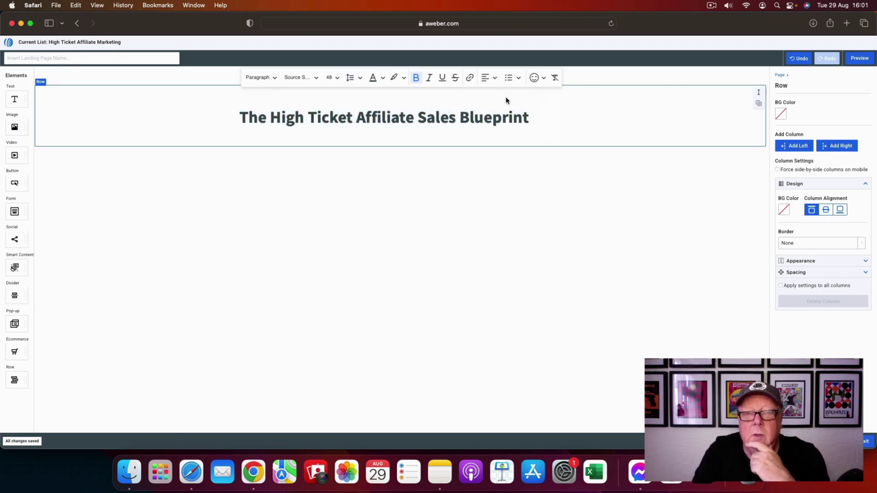
- Center-align the headline within its text block
drag(530, 116, 238, 120)
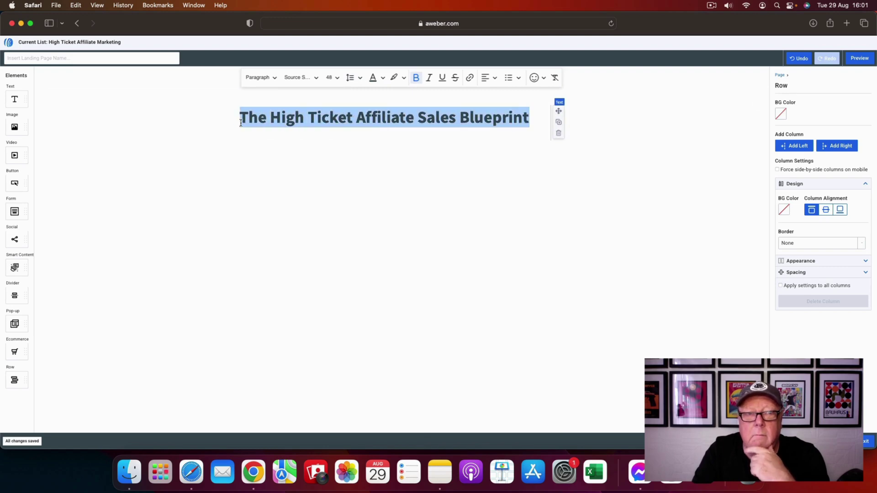
click(488, 80)
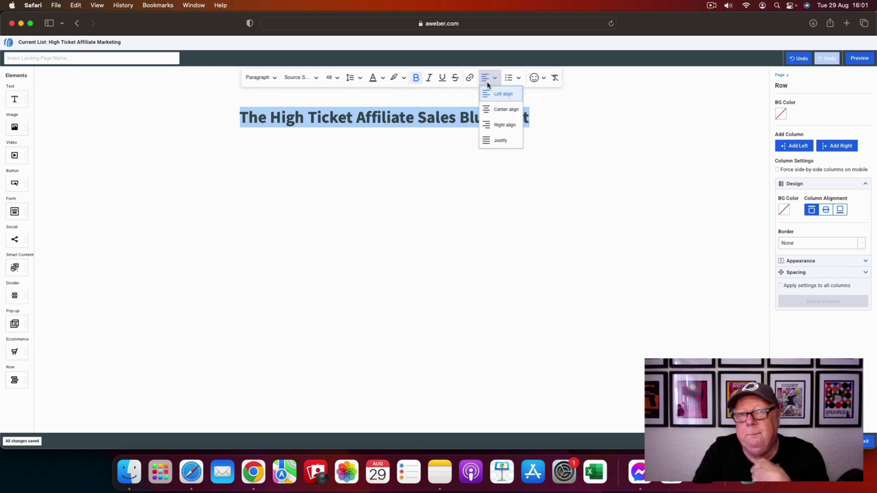
click(494, 106)
click(427, 157)
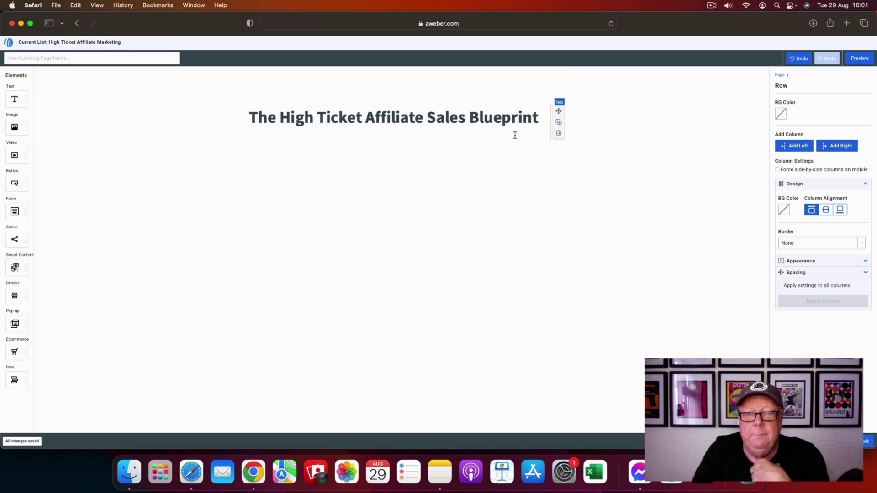
- Add a new center-aligned line directly below the headline
click(539, 118)
click(537, 119)
key(Return)
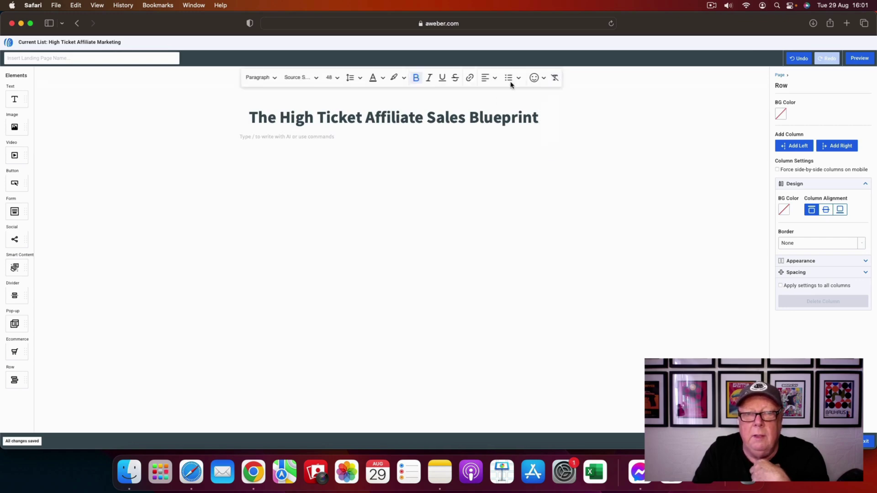
click(485, 78)
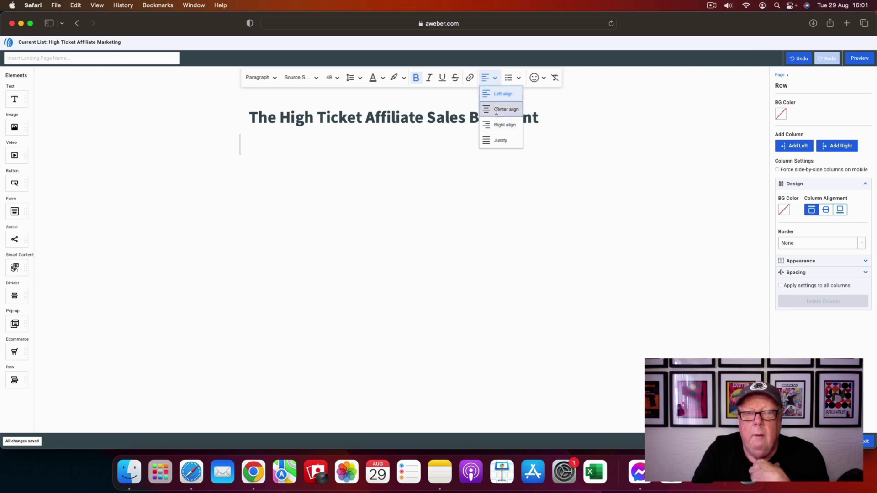
click(497, 111)
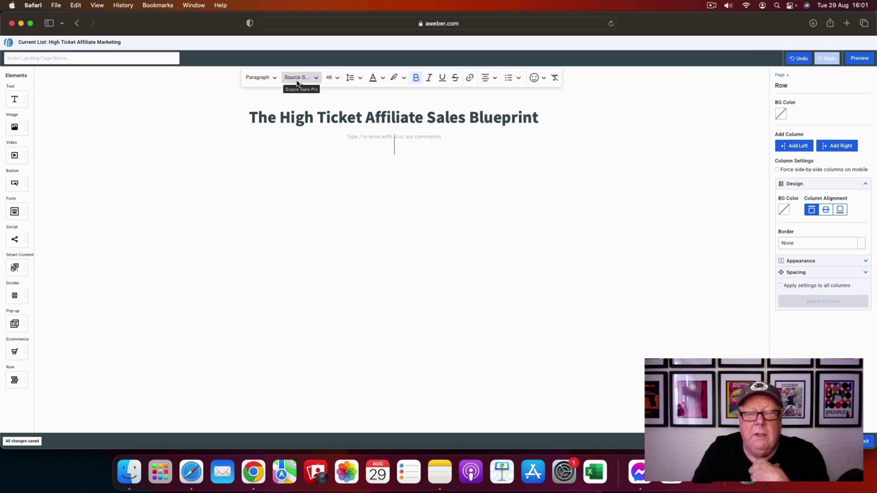
- Set the new line to font size 36 without bold and begin it with "How to"
click(333, 79)
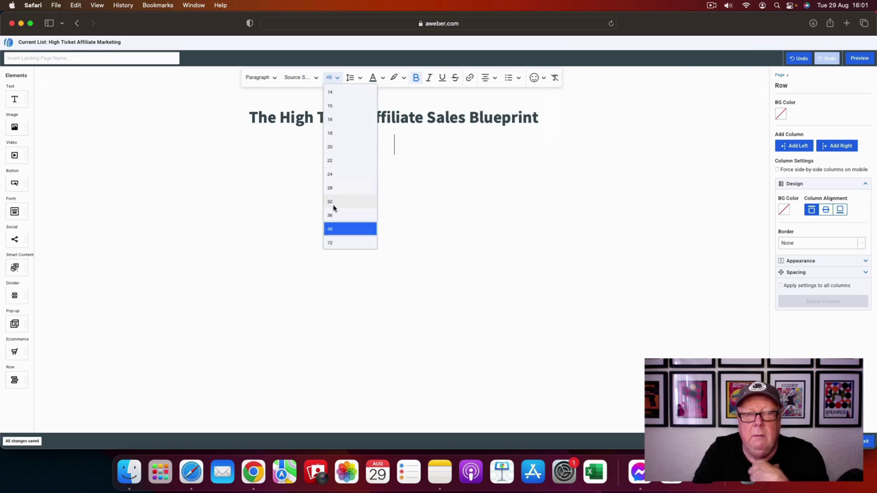
click(331, 216)
click(416, 80)
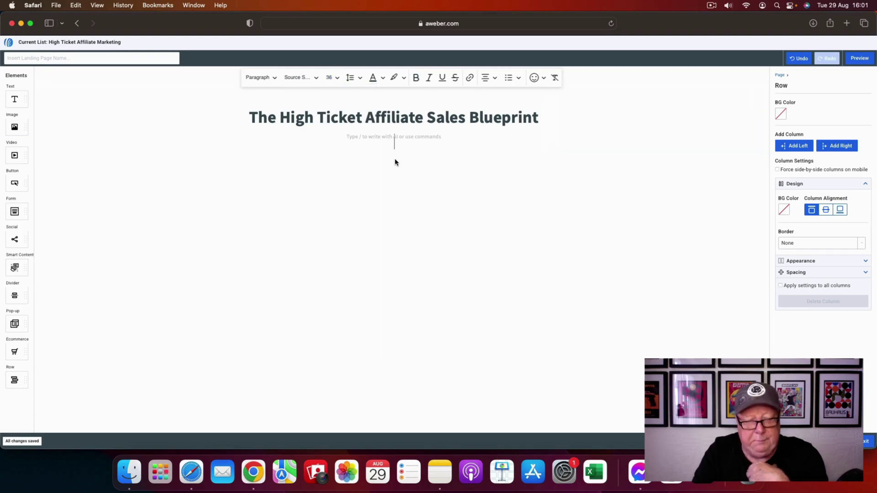
text(H)
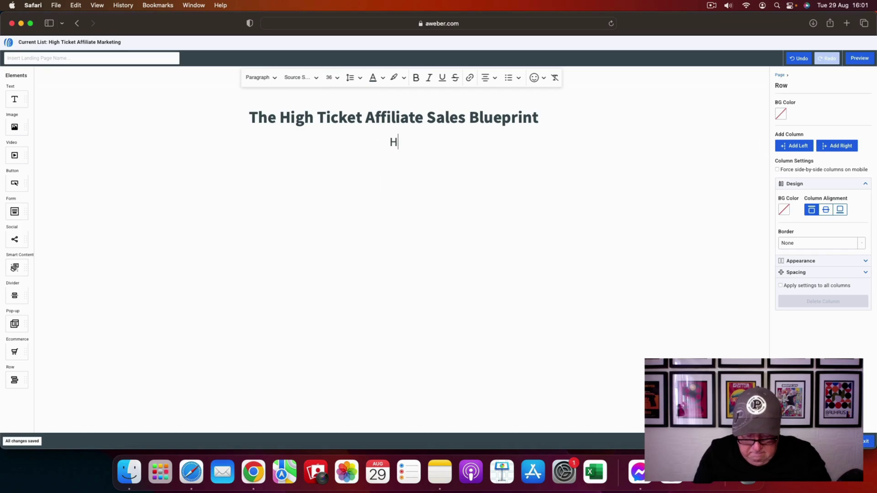
text(ow to)
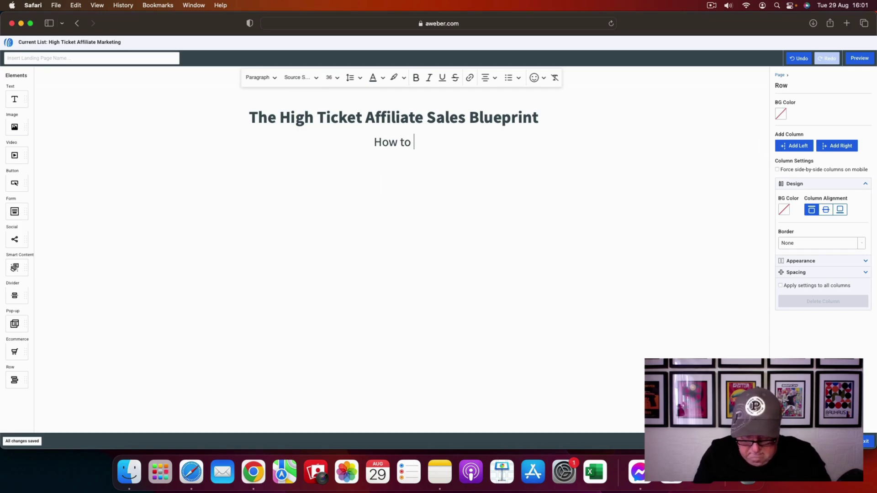
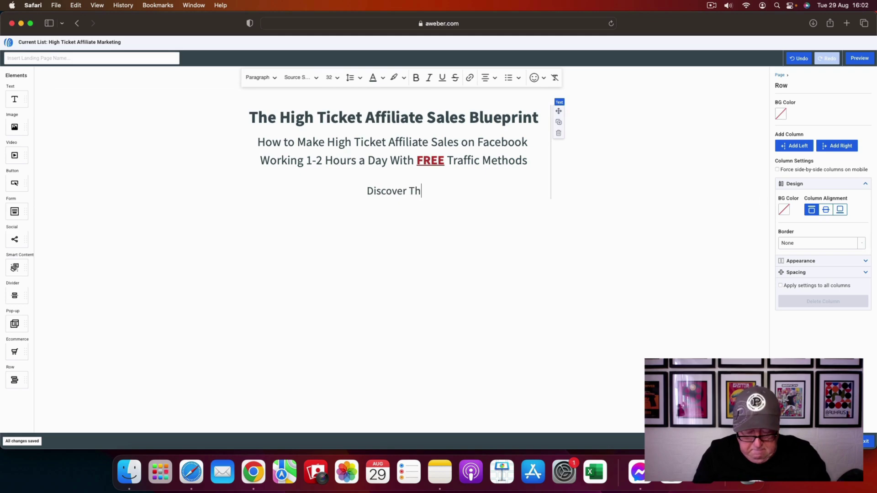
- Complete the last line so that it reads "Discover The Secrets to 4-Figure High Ticket Affiliate Commissions."
text(to a )
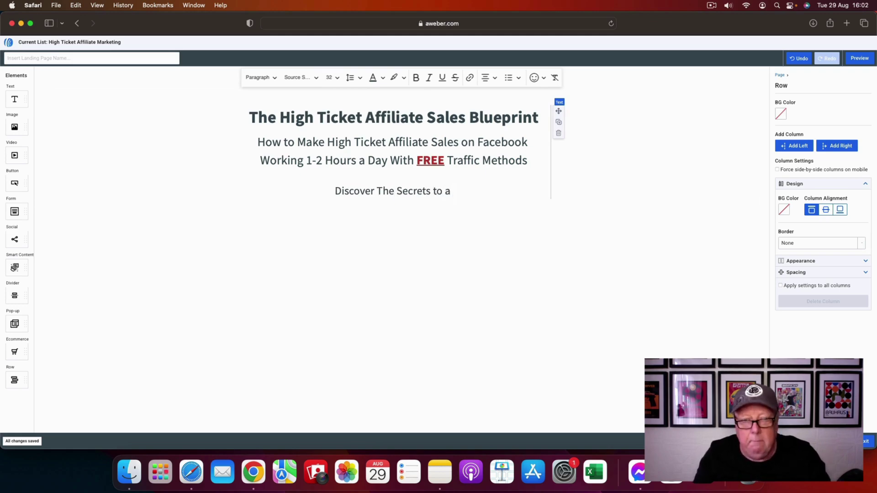
text(4-Figure)
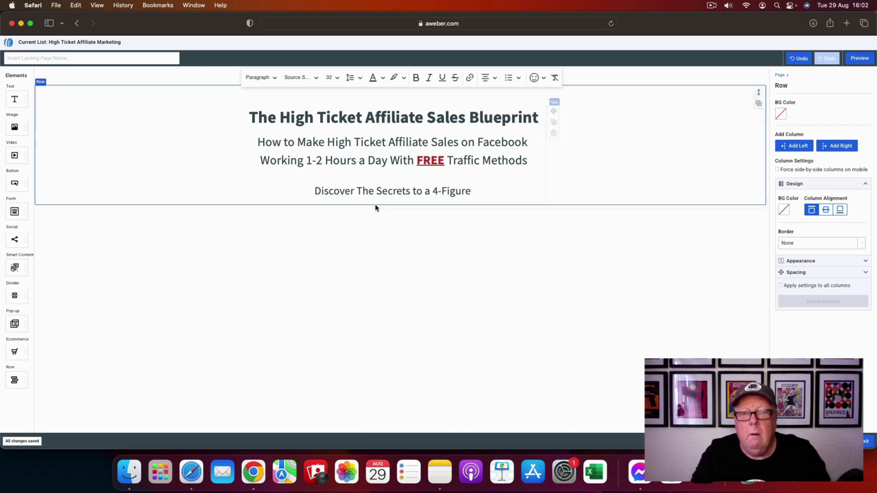
click(432, 190)
key(BackSpace)
key(BackSpace)
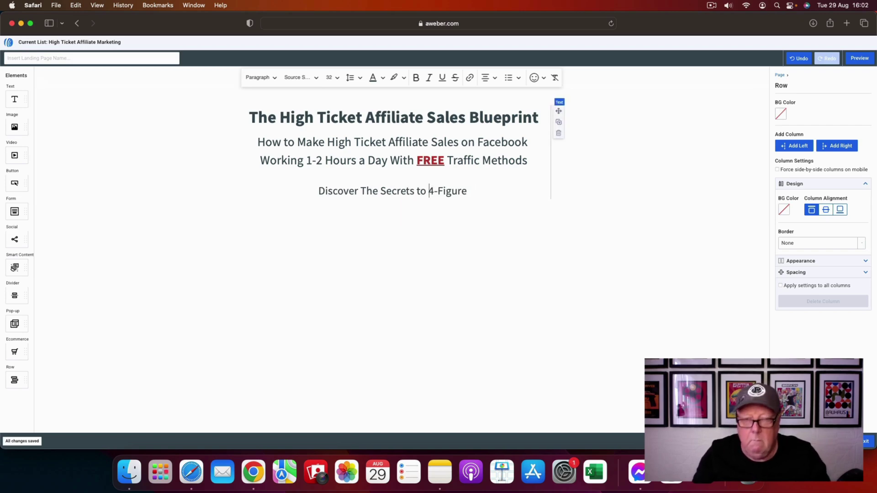
click(469, 191)
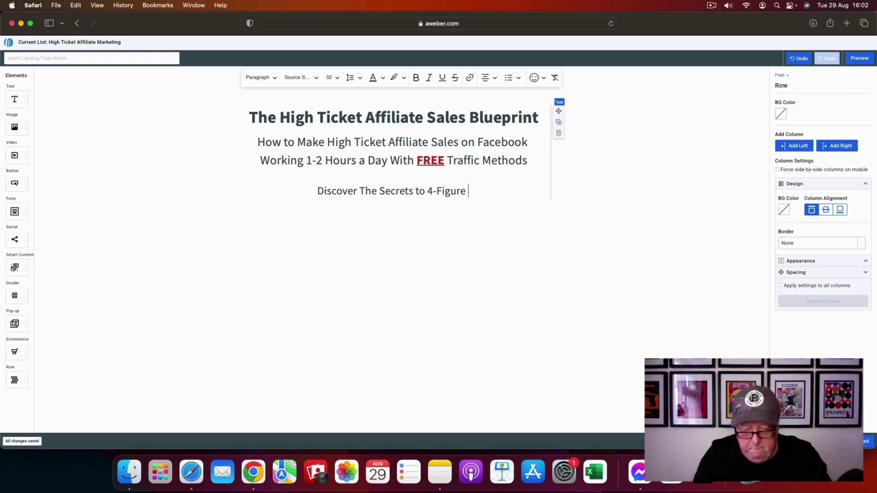
text(High )
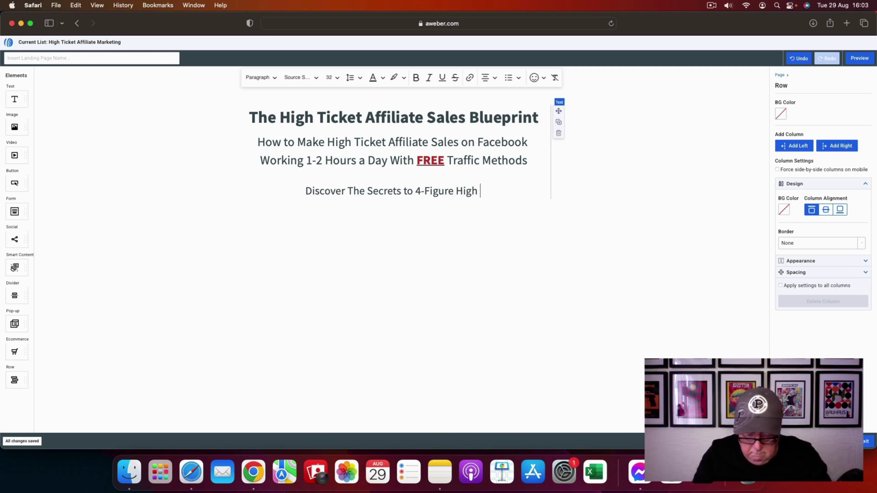
text(Ticket Af)
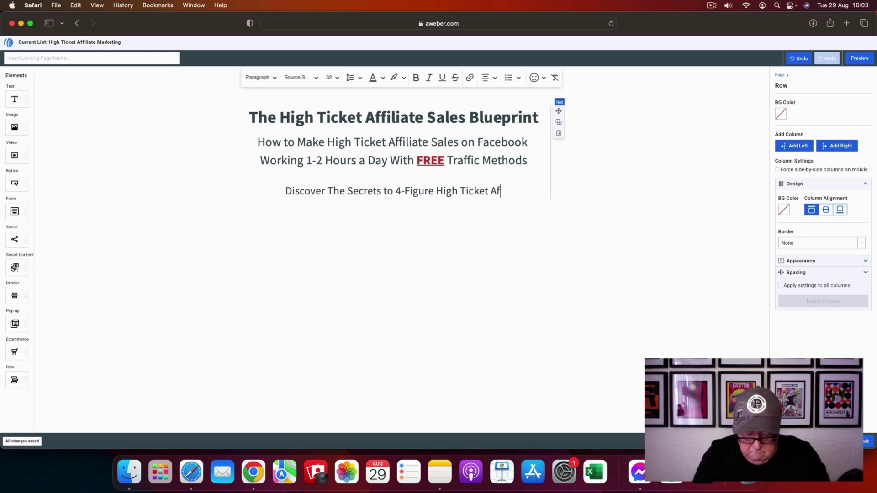
text(filiate Com)
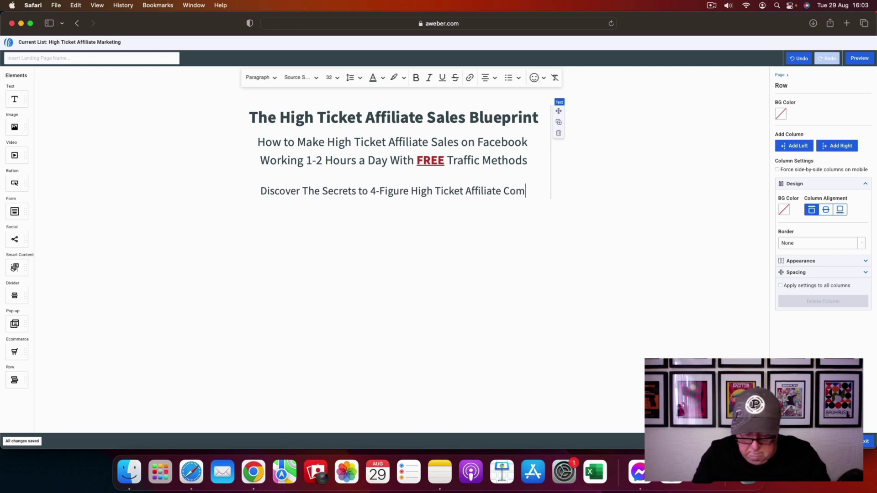
text(missions)
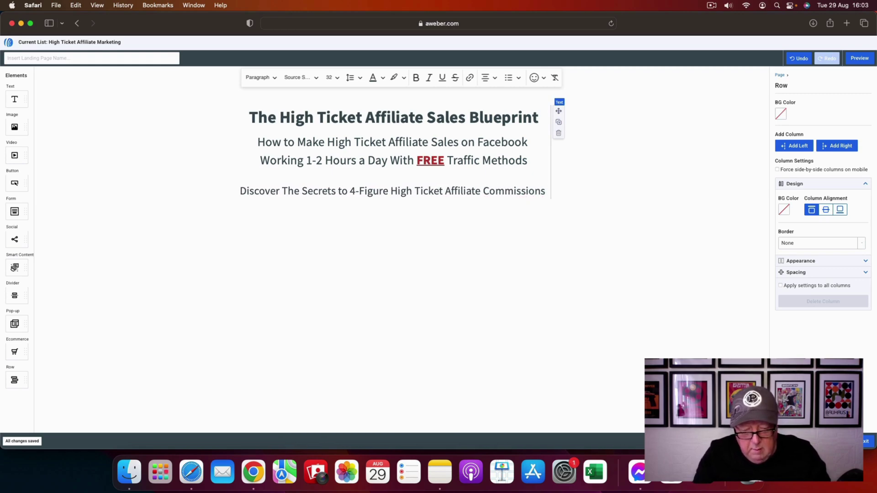
text(.)
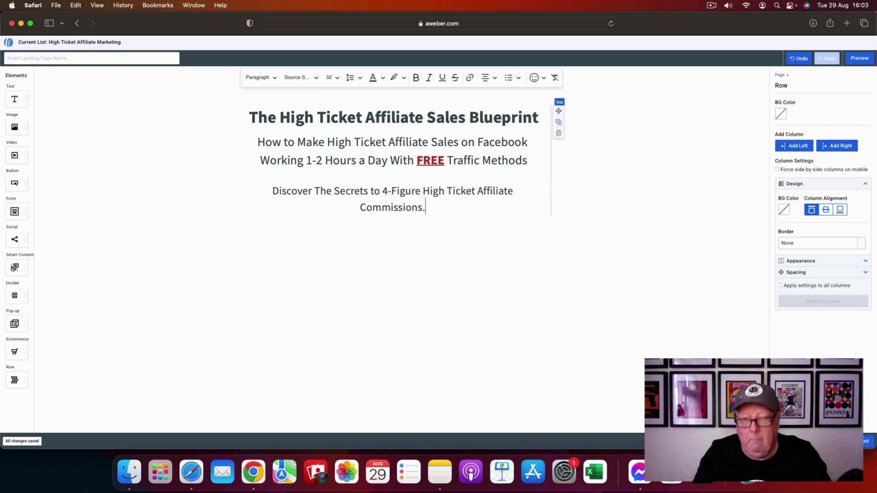
- Format the "Discover The Secrets" line as bold at font size 28 and start a new line beneath it
drag(435, 208, 273, 190)
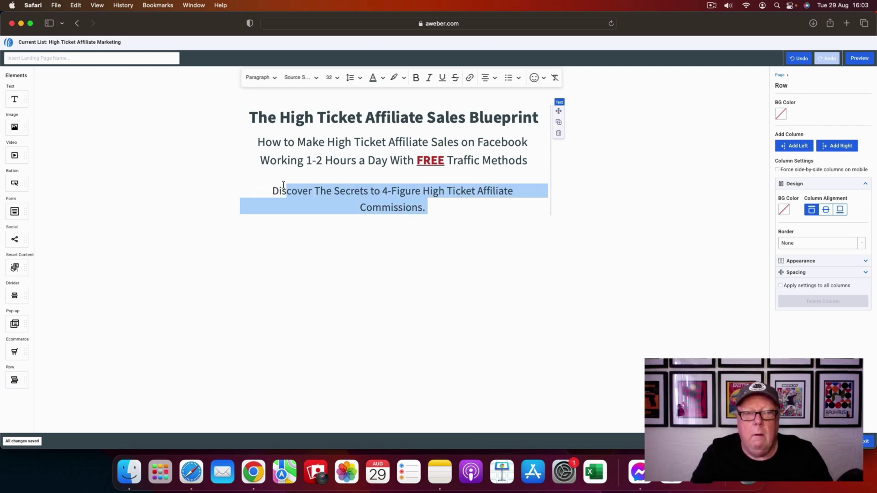
click(332, 78)
click(328, 185)
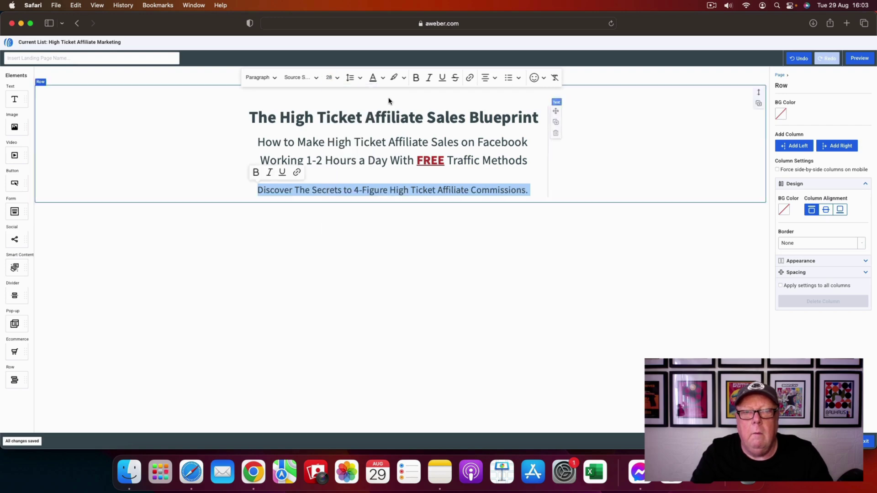
click(416, 78)
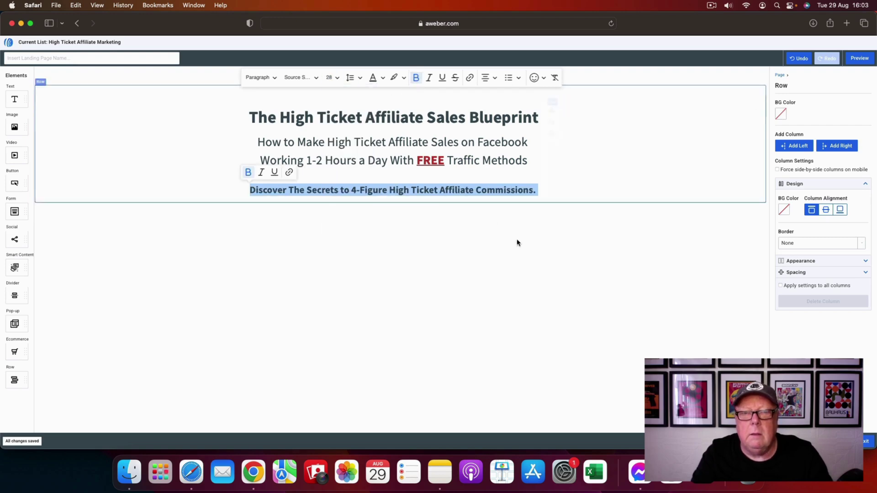
click(540, 194)
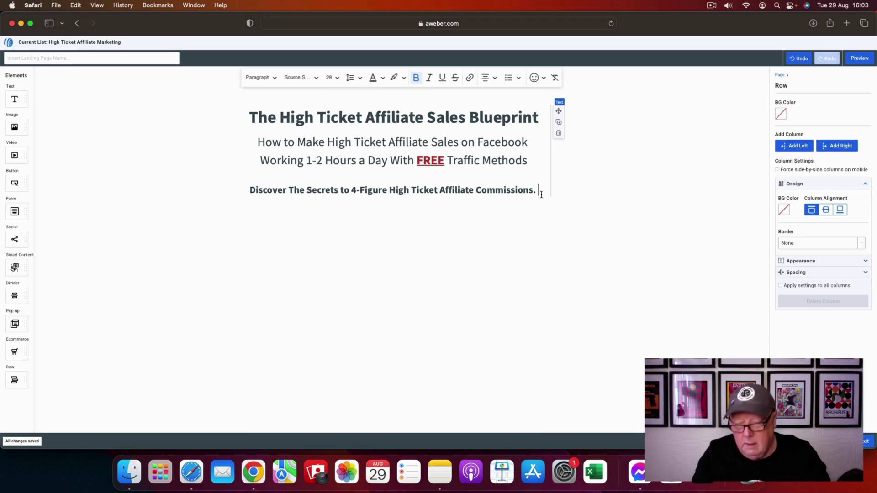
key(Return)
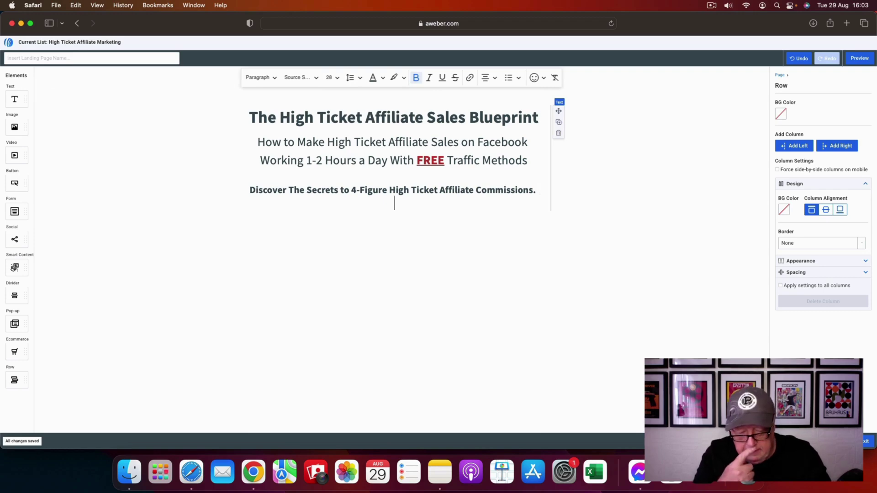
text(Downlo)
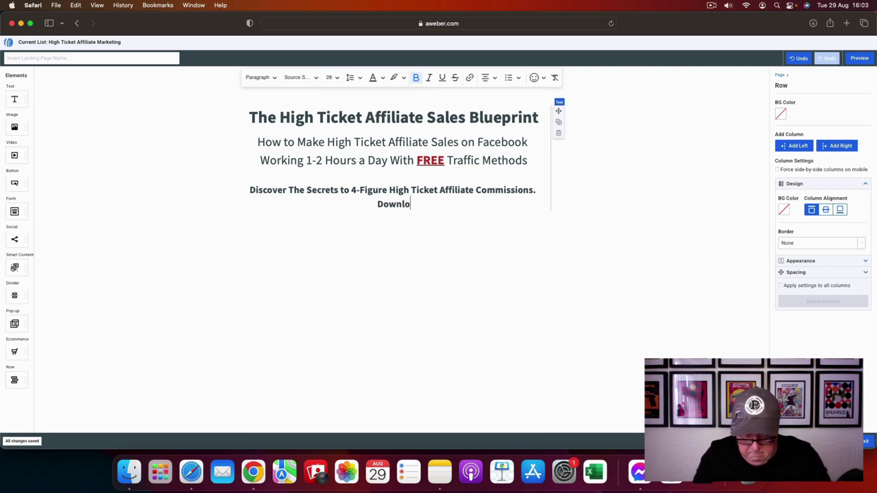
text(ad The )
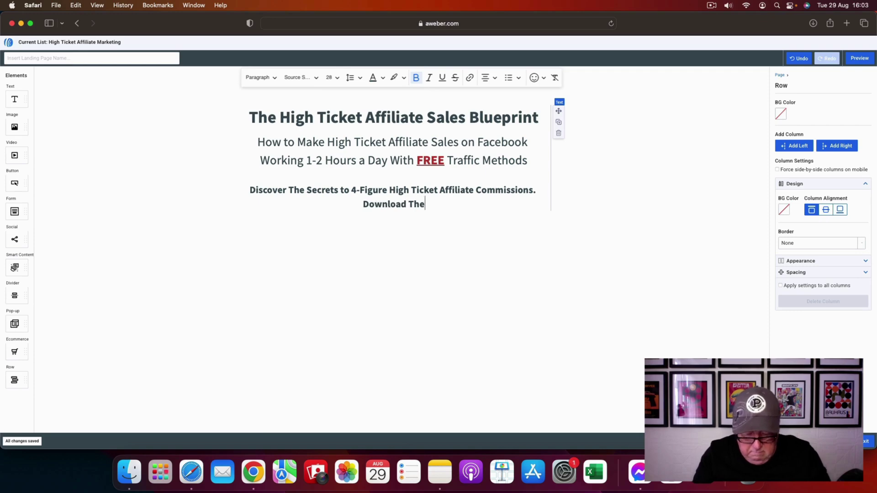
text(FREE)
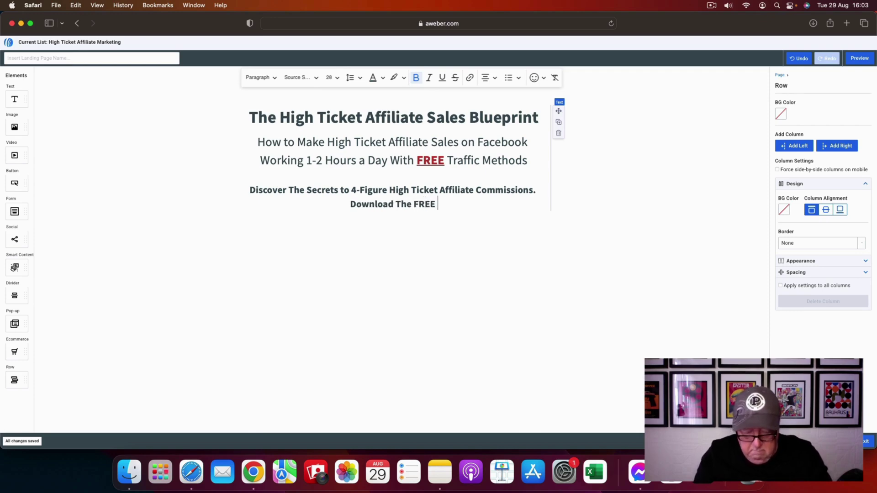
key(BackSpace)
key(BackSpace)
key(BackSpace)
key(BackSpace)
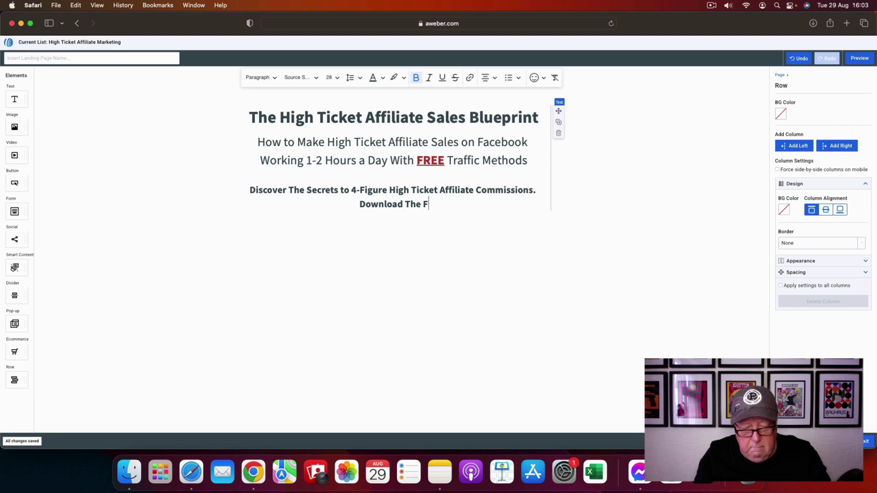
key(BackSpace)
key(BackSpace)
key(BackSpace)
key(BackSpace)
key(BackSpace)
key(BackSpace)
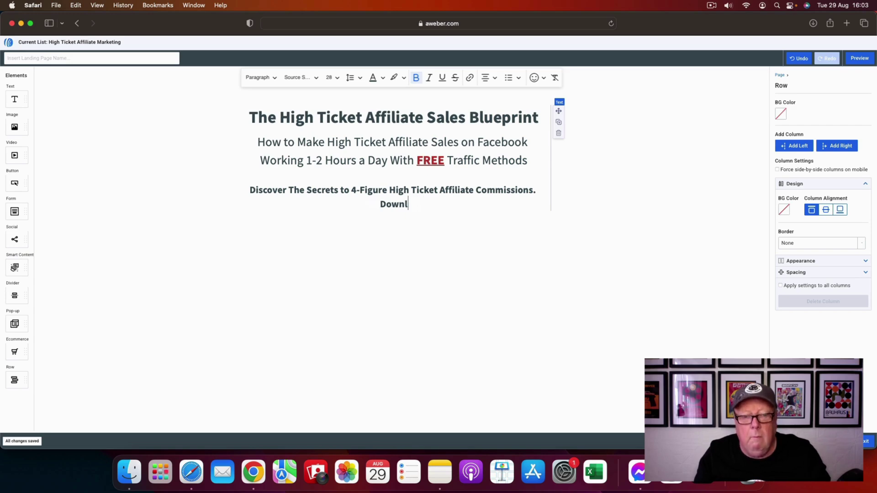
key(BackSpace)
key(BackSpace)
key(BackSpace)
key(BackSpace)
key(BackSpace)
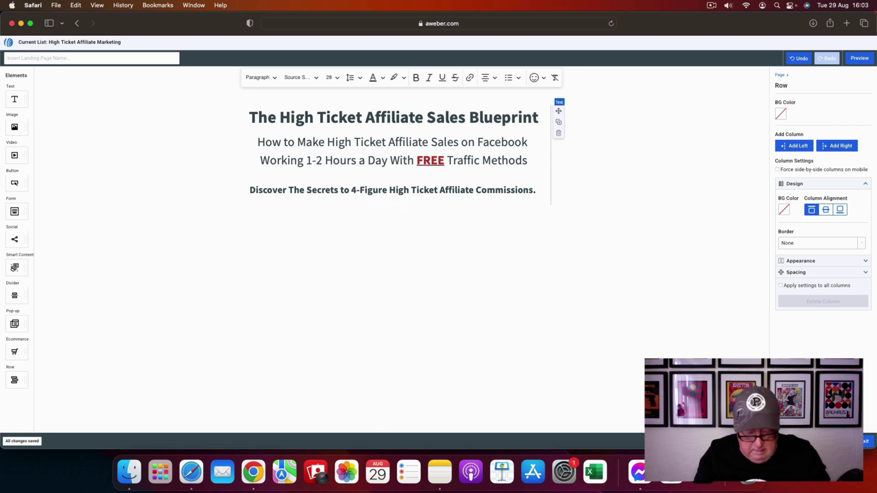
- Write "Get Your FREE cOPY nOW - Instant Download" on the line beneath the commissions sentence
text(Get Your FREE)
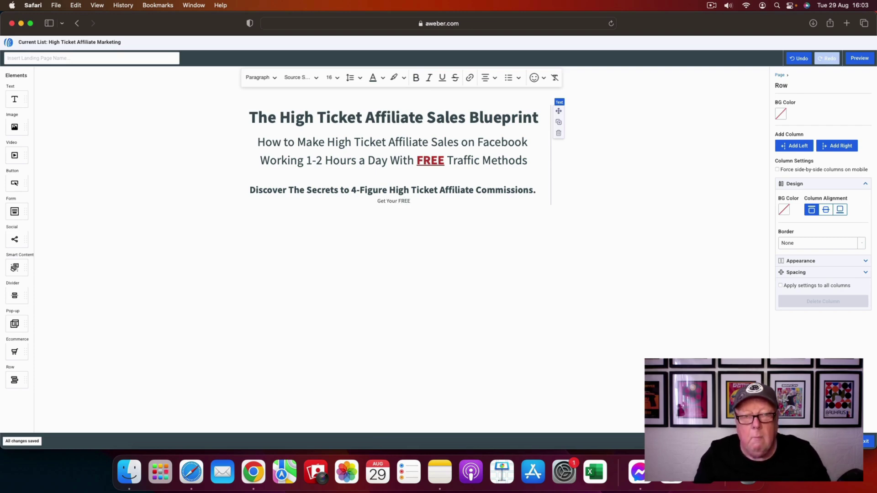
text( cOPY nOW )
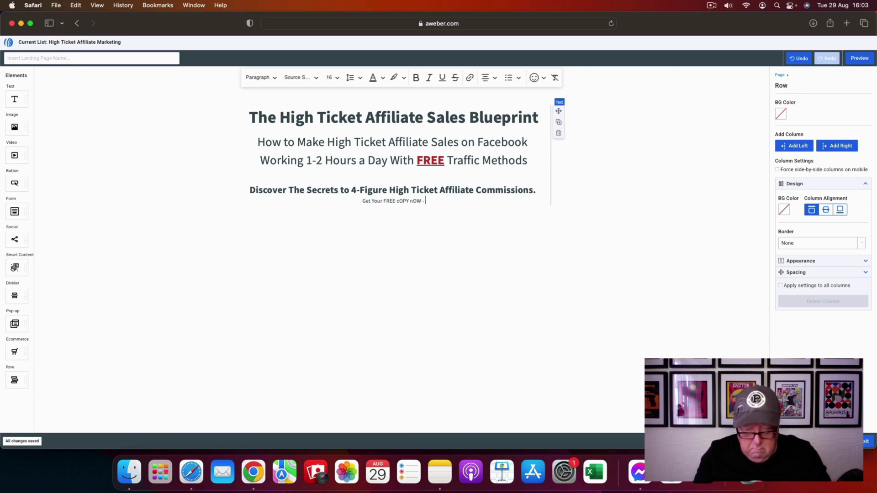
text(- iNSTANT)
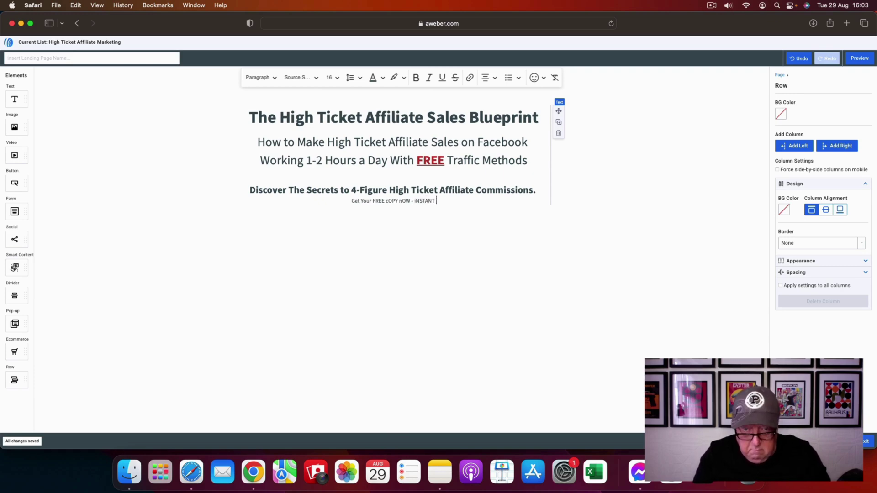
key(BackSpace)
key(BackSpace)
key(BackSpace)
key(BackSpace)
key(BackSpace)
key(BackSpace)
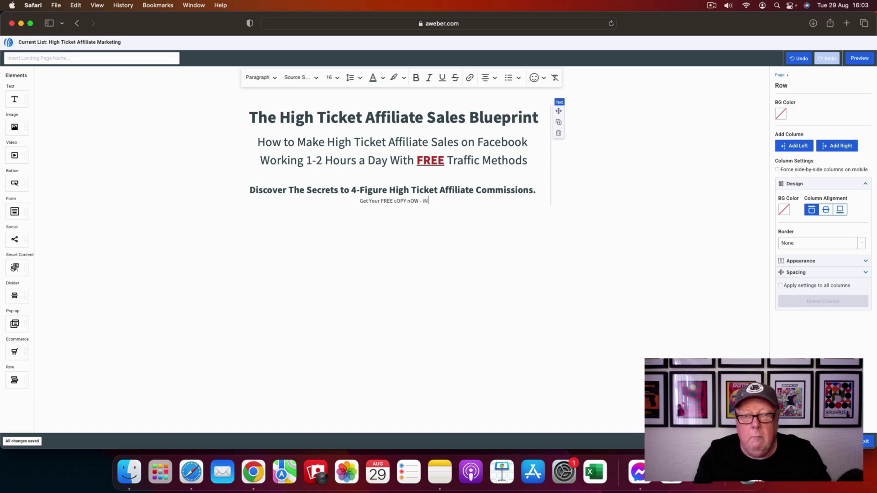
text(Instant Download)
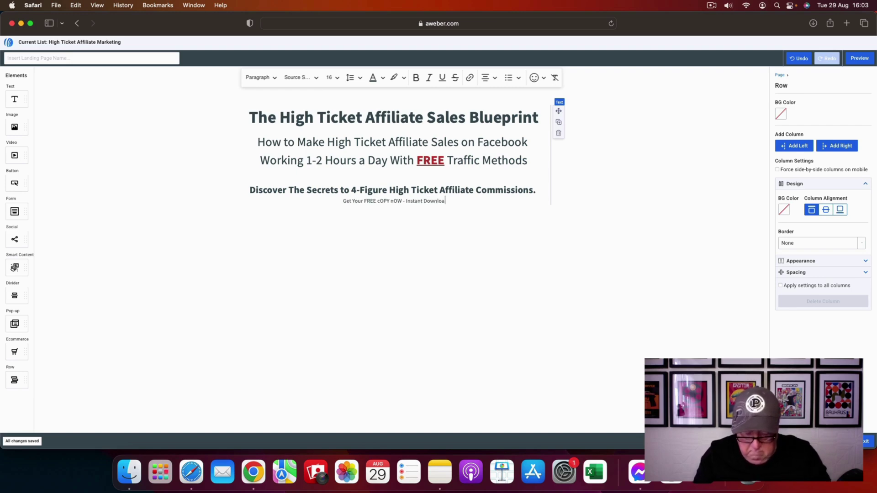
- Correct the wrongly capitalized words in the "Get Your FREE" line to "Copy Now"
click(400, 201)
key(BackSpace)
key(BackSpace)
key(BackSpace)
key(BackSpace)
key(BackSpace)
key(BackSpace)
key(BackSpace)
key(BackSpace)
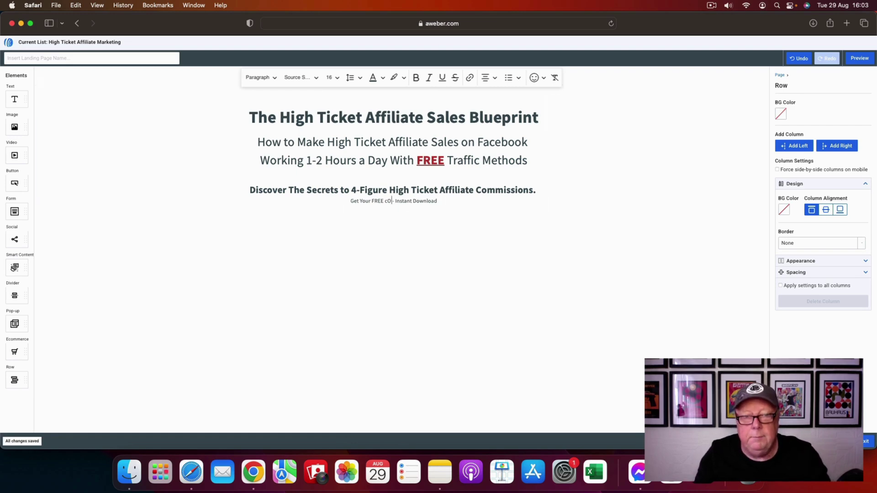
text(Copy Now)
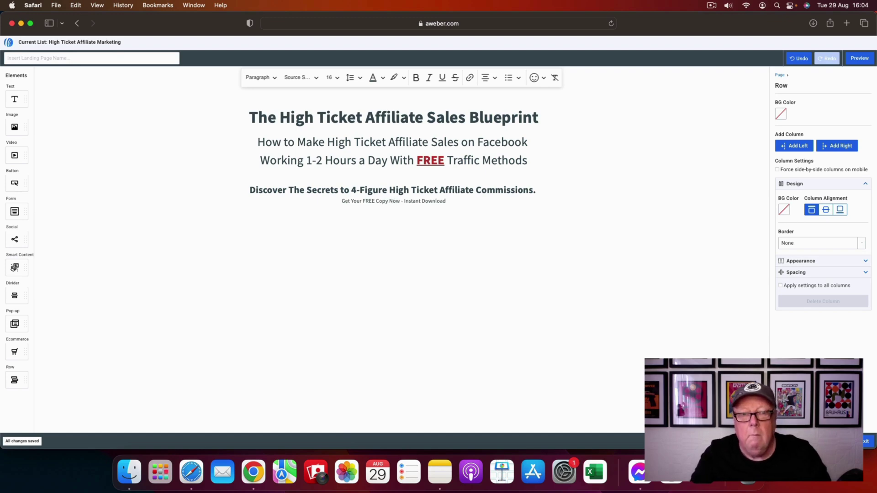
- Format the "Get Your FREE Copy Now - Instant Download" line as bold at font size 28
drag(446, 201, 314, 199)
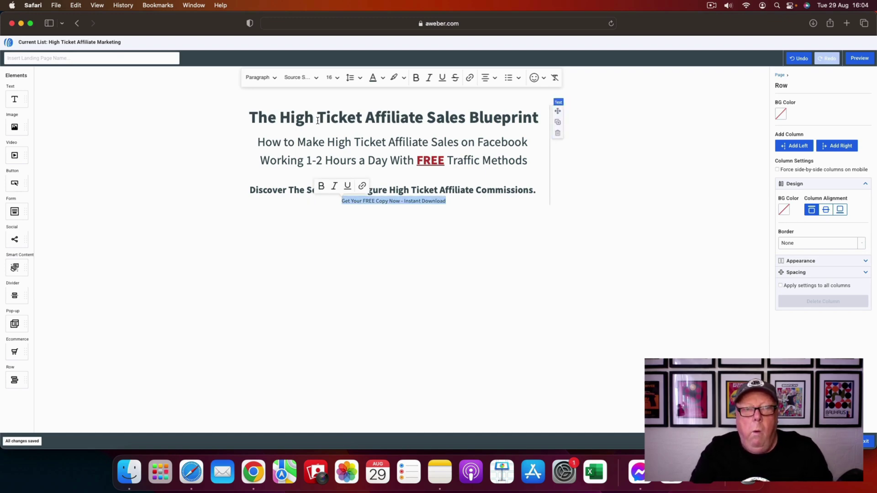
click(332, 78)
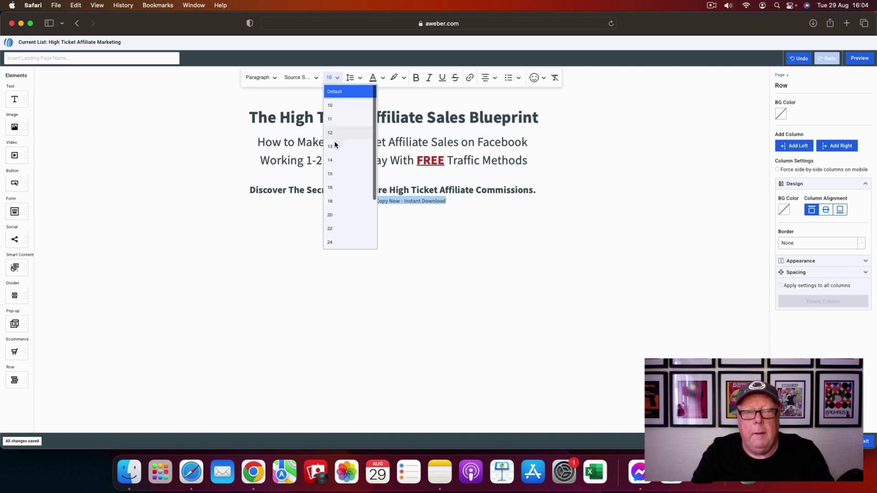
click(485, 190)
drag(464, 204, 333, 191)
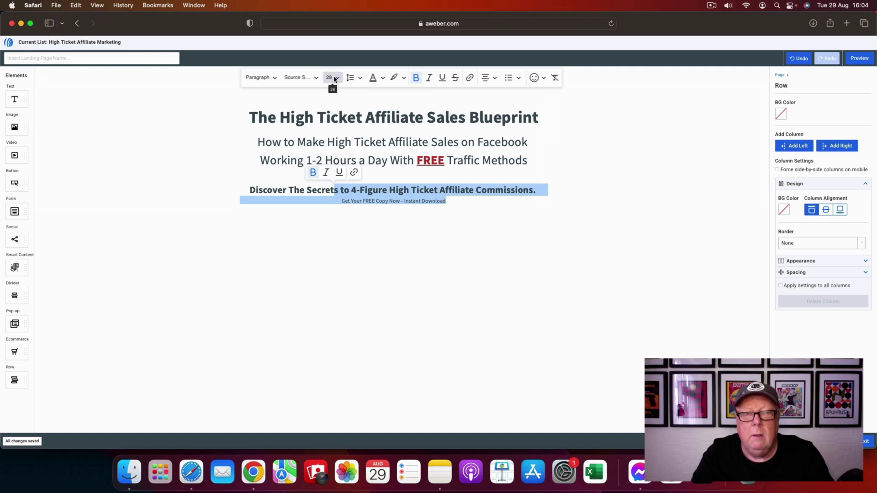
click(333, 78)
click(345, 243)
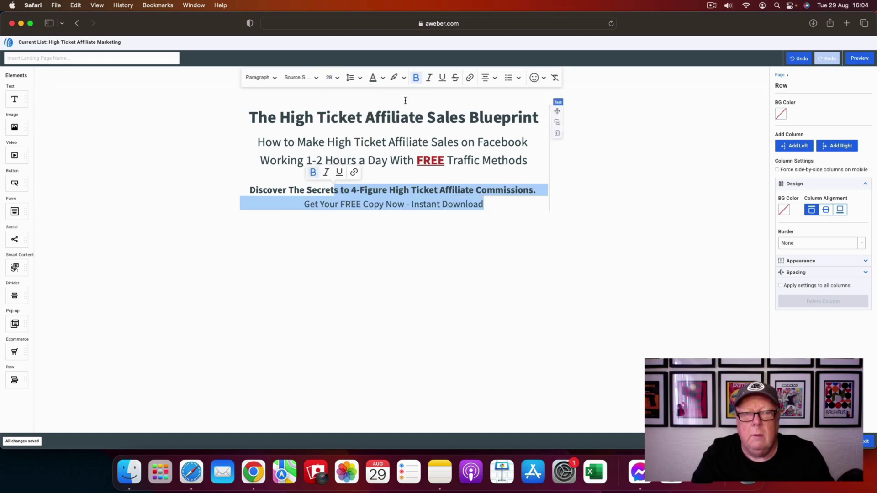
click(417, 78)
click(417, 78)
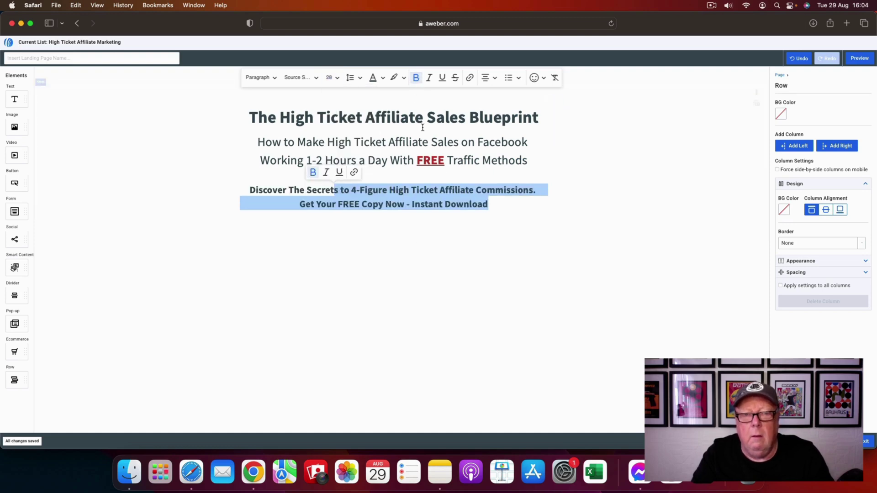
- Remove the full stop after "Commissions" in the "Discover The Secrets" line
click(502, 208)
drag(499, 205, 247, 190)
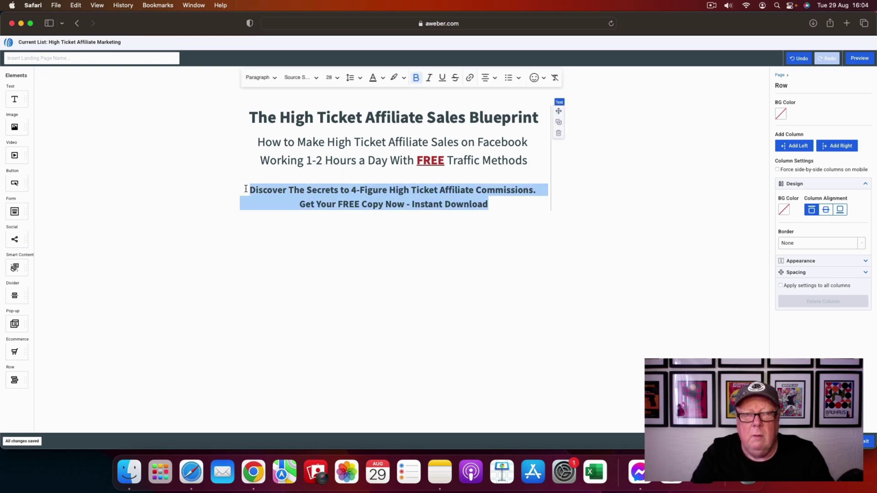
click(537, 190)
key(BackSpace)
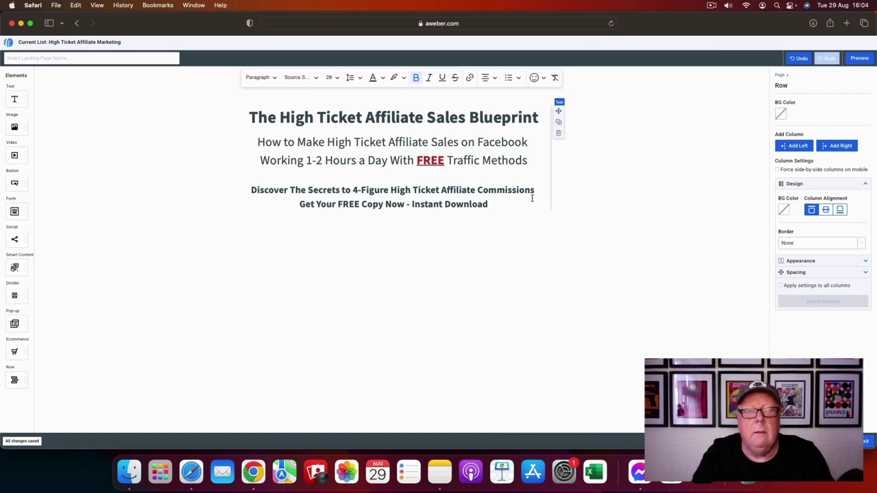
- Set the "Discover The Secrets" and "Get Your FREE Copy Now" lines in Arial and remove their bold formatting
drag(488, 204, 249, 191)
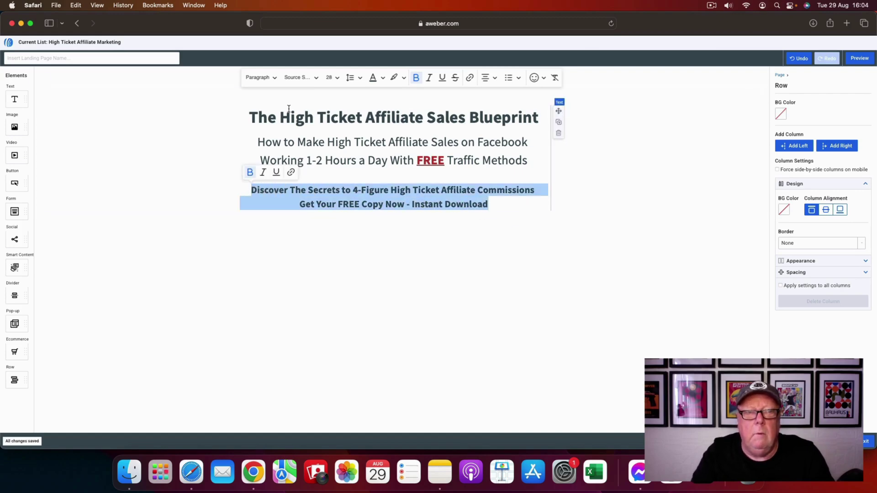
click(317, 78)
click(294, 105)
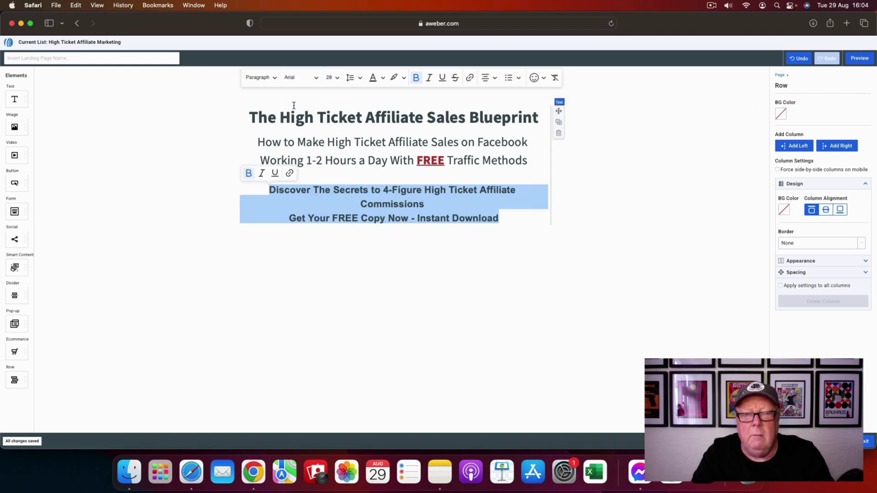
click(499, 219)
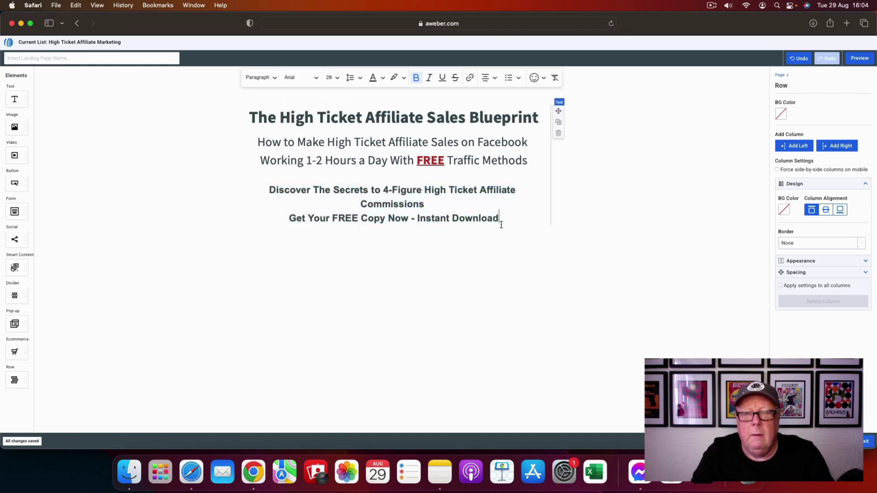
shift+click(276, 182)
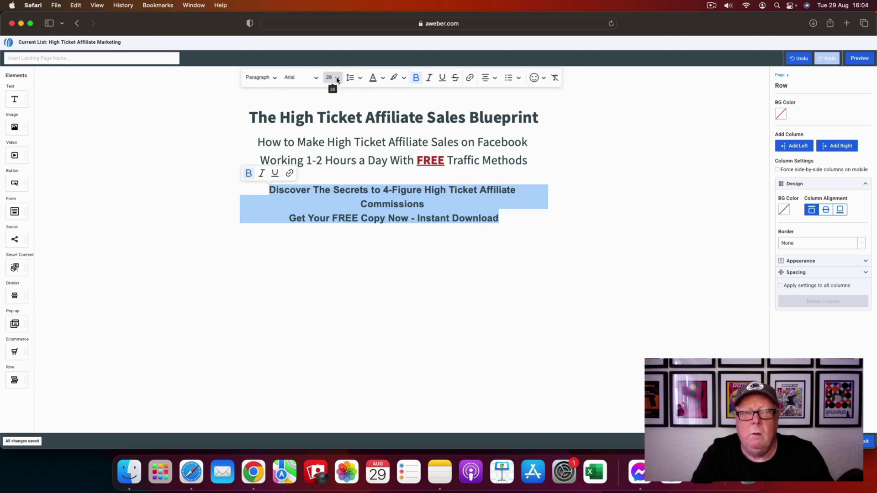
click(415, 78)
click(407, 241)
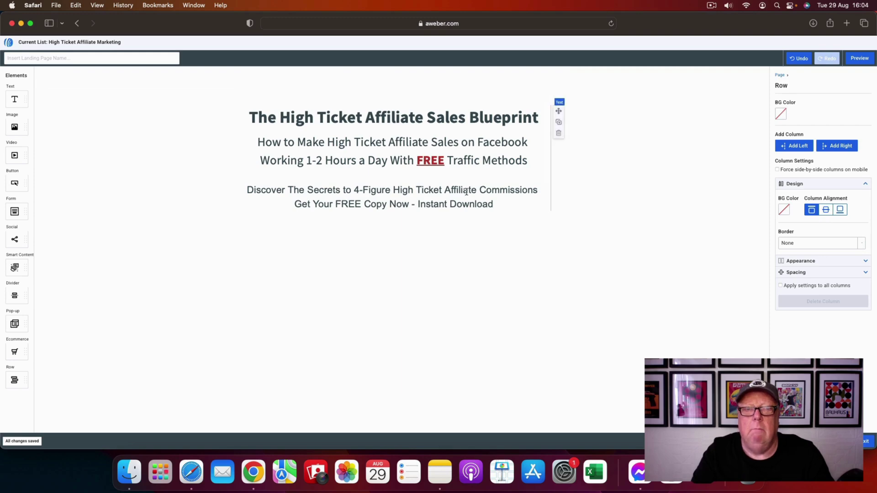
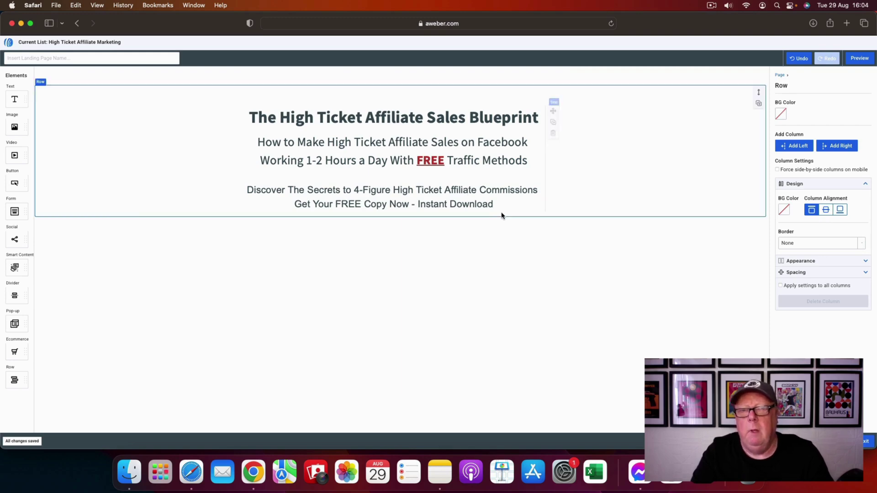
click(498, 204)
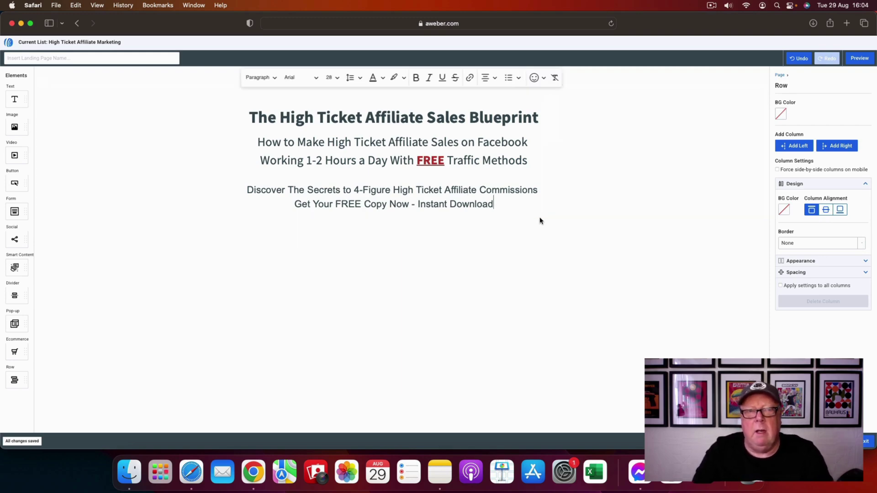
mouse_move(554, 100)
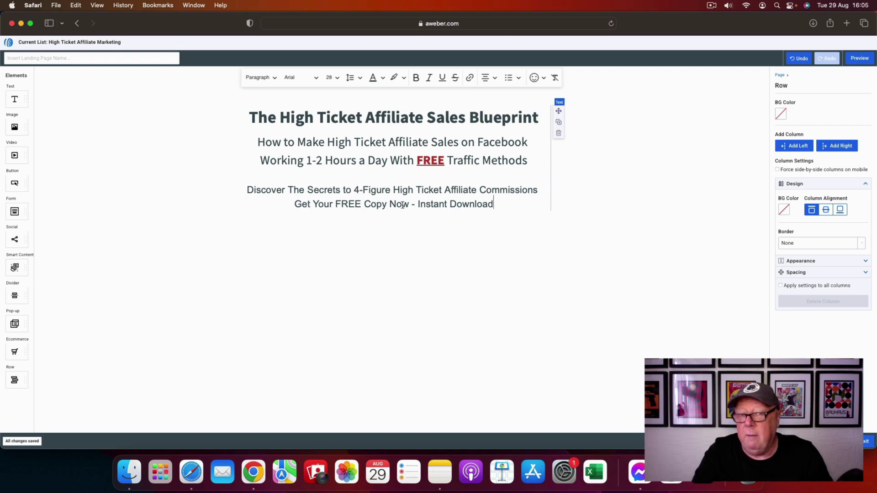
drag(494, 206, 419, 205)
double_click(340, 190)
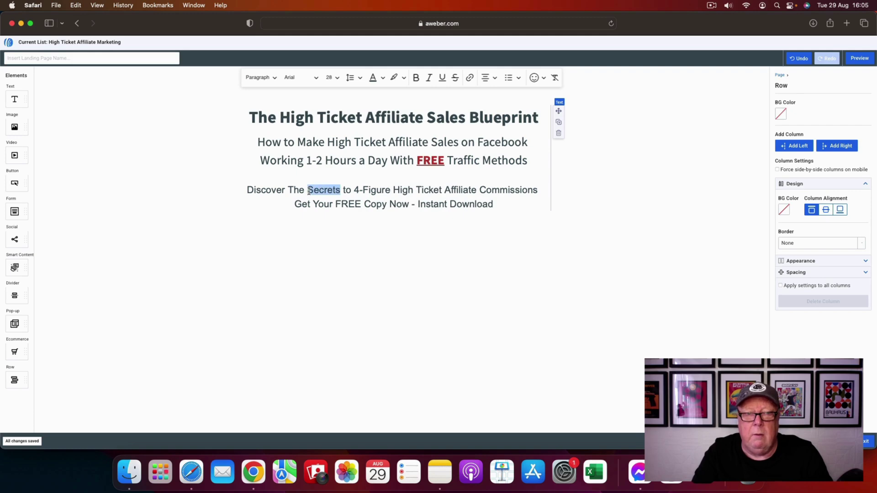
drag(286, 190, 247, 190)
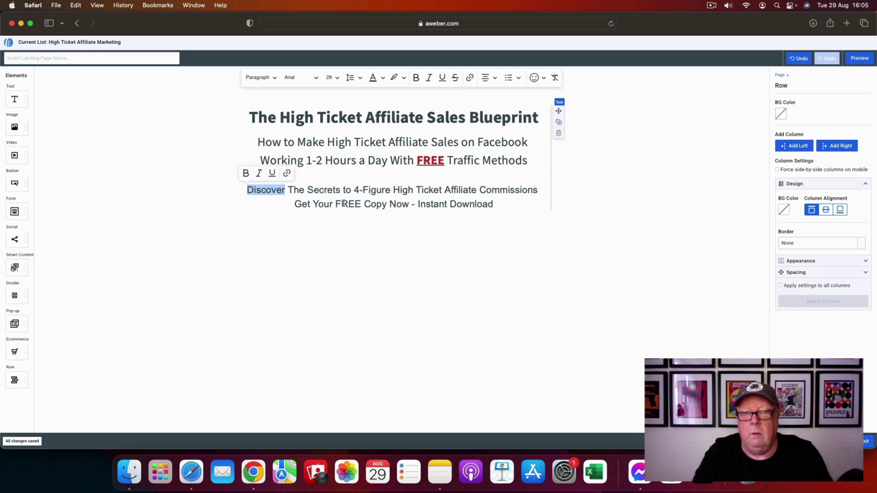
click(417, 229)
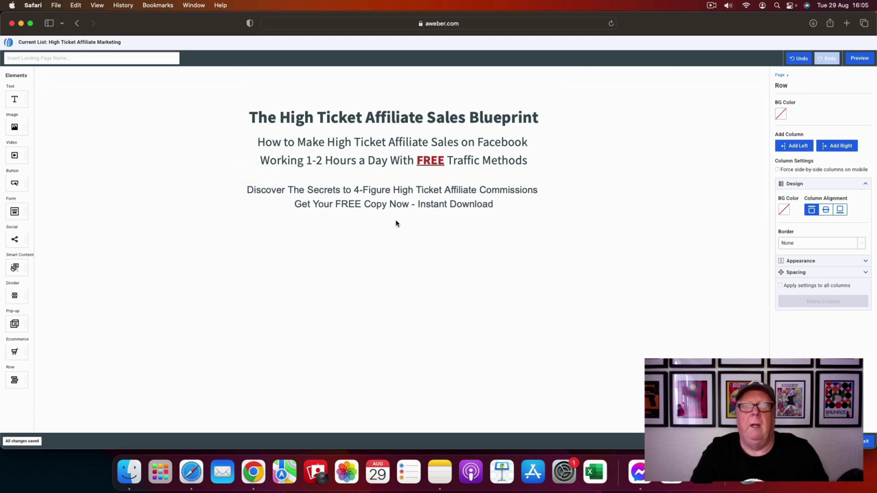
- Make the "Discover The Secrets" and "Get Your FREE Copy Now" lines bold again and return them to their previous font
drag(494, 204, 250, 192)
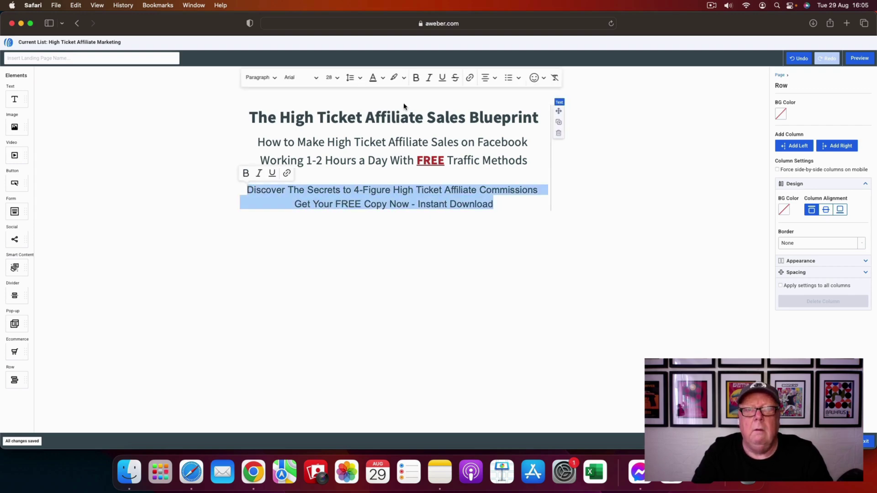
click(415, 79)
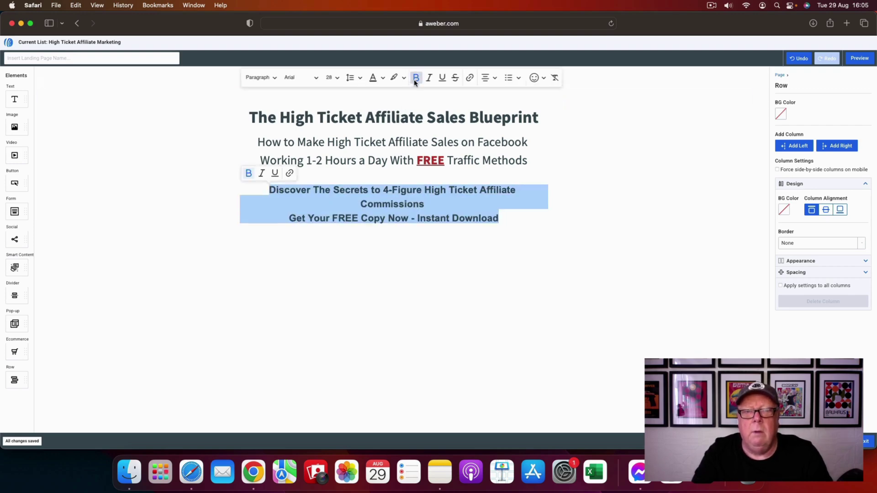
click(302, 77)
click(292, 91)
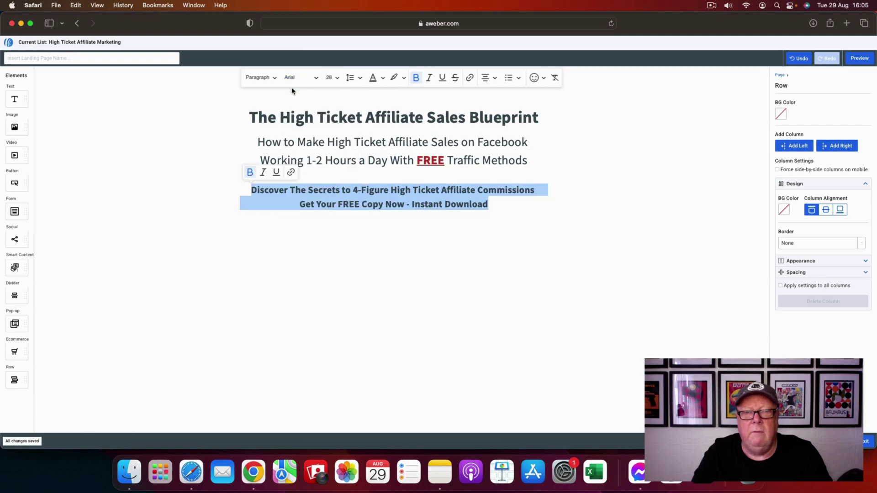
click(452, 253)
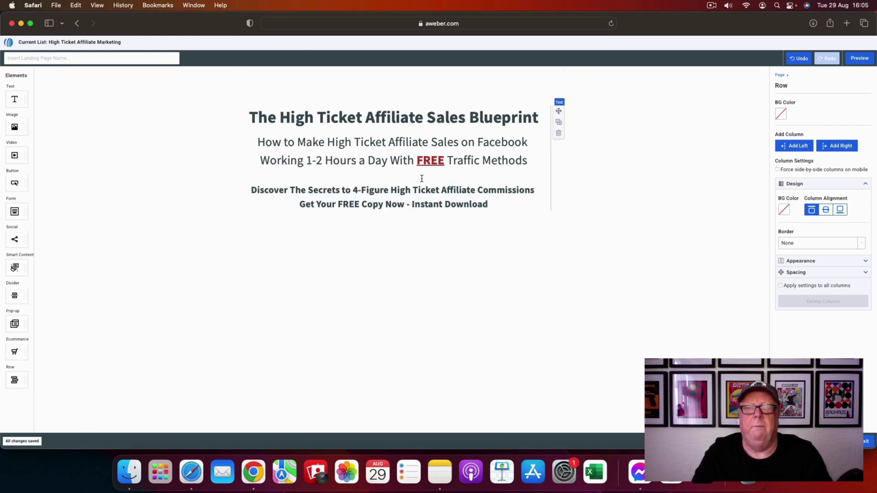
- Add a sign-up form directly beneath the "Get Your FREE Copy Now - Instant Download" line
click(488, 207)
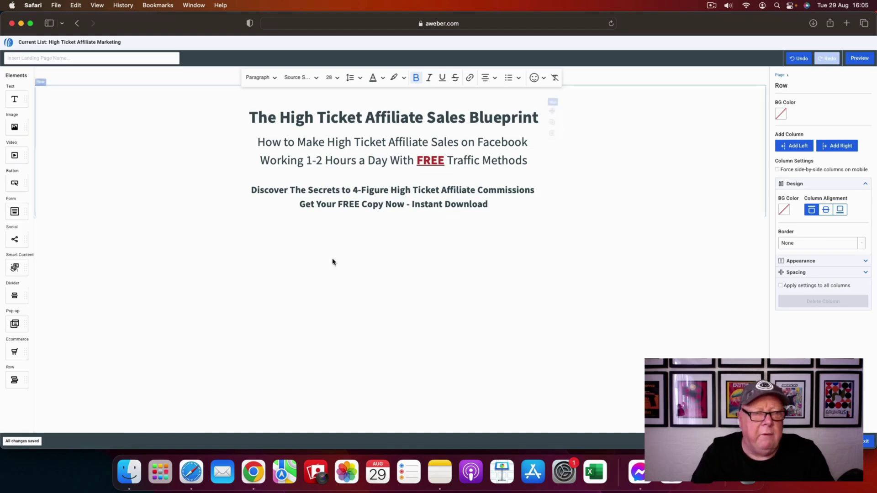
click(14, 210)
drag(16, 212, 322, 213)
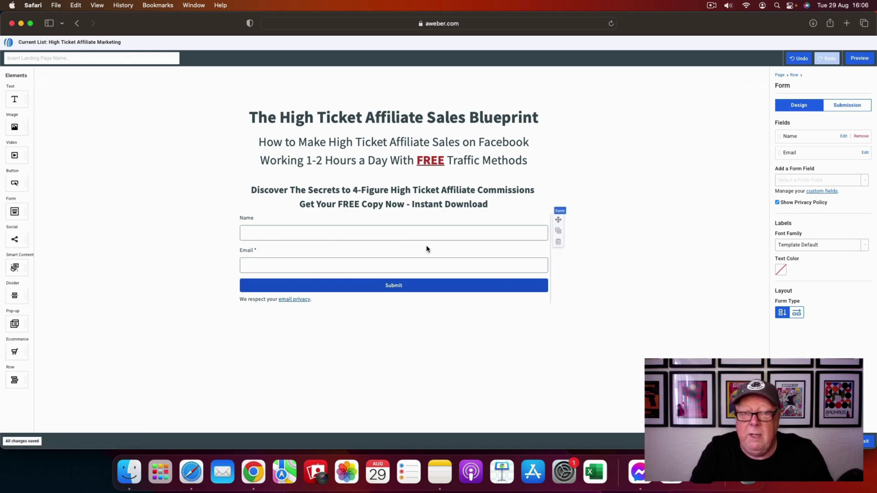
- Make the form's Name field required
click(845, 137)
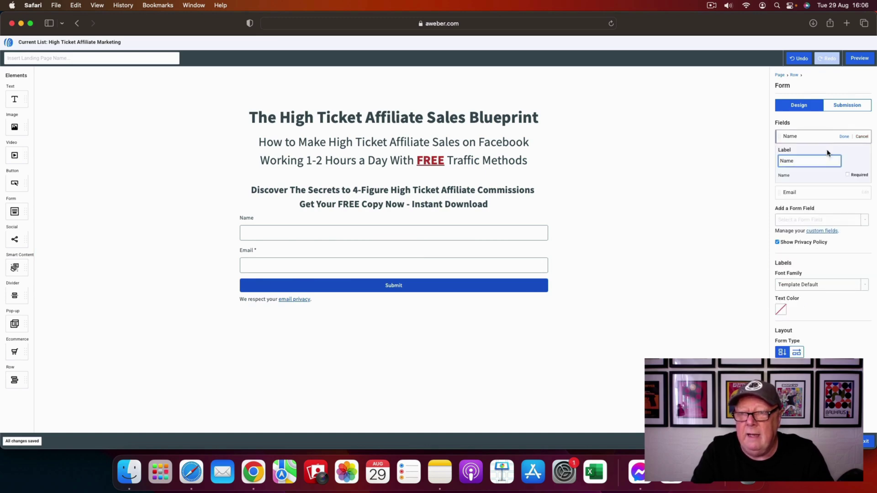
click(851, 177)
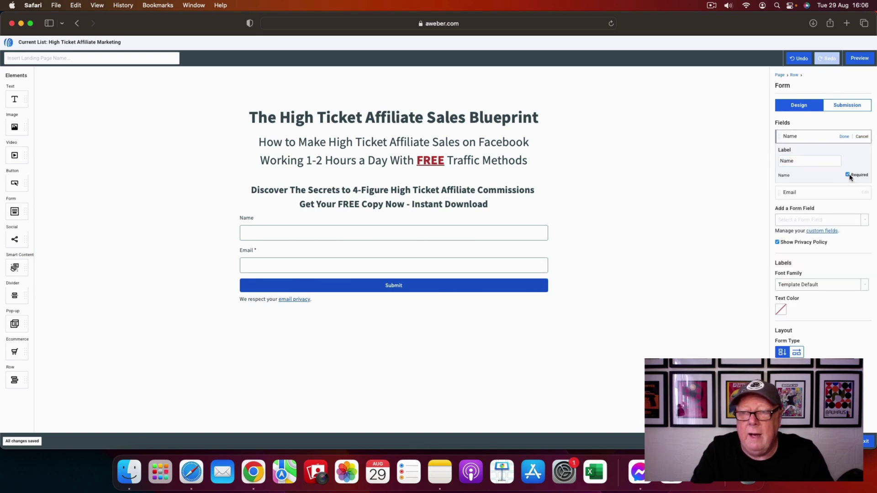
click(844, 137)
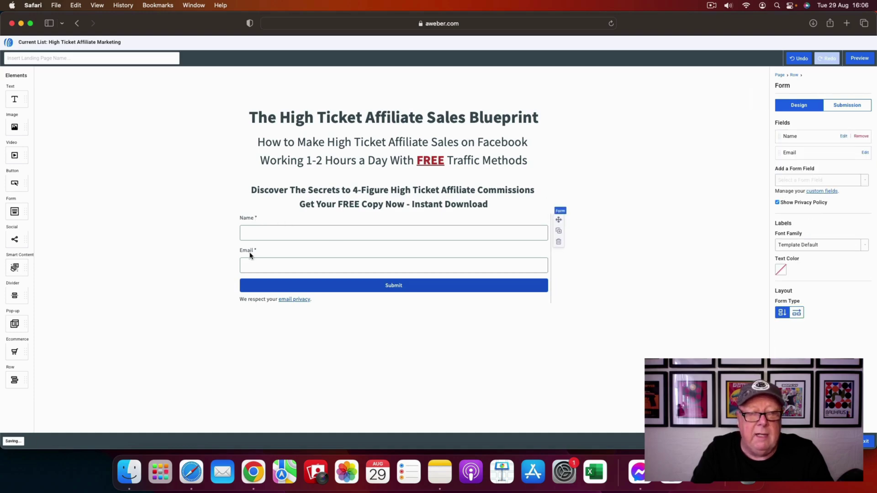
- Set the form's Submit button color to green #30A542 and its hover color to light green #6ADE66
click(421, 288)
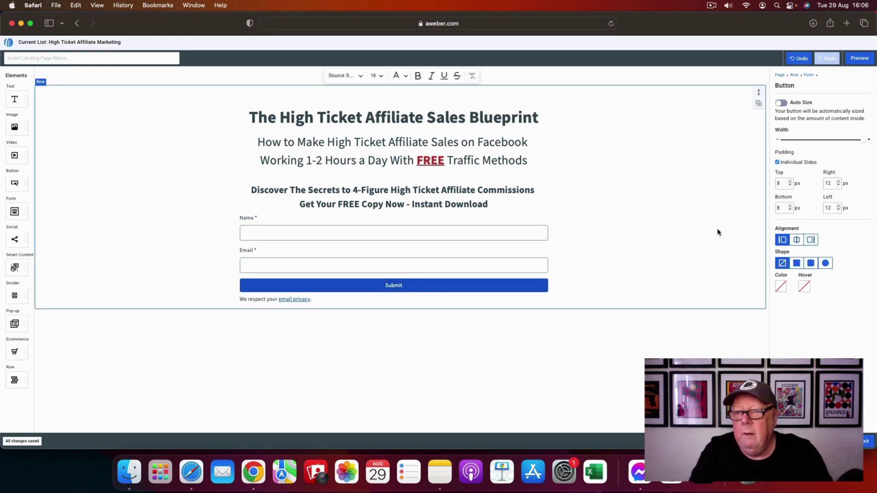
click(780, 286)
text(#30A542)
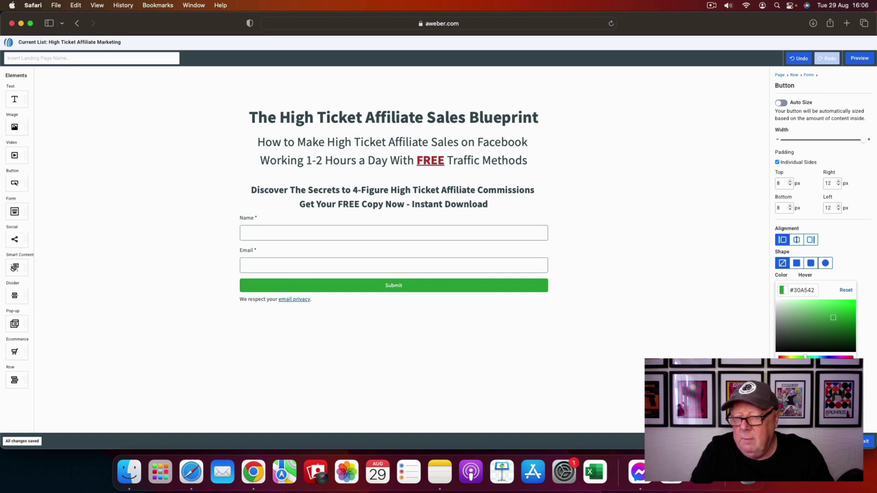
drag(833, 317, 820, 306)
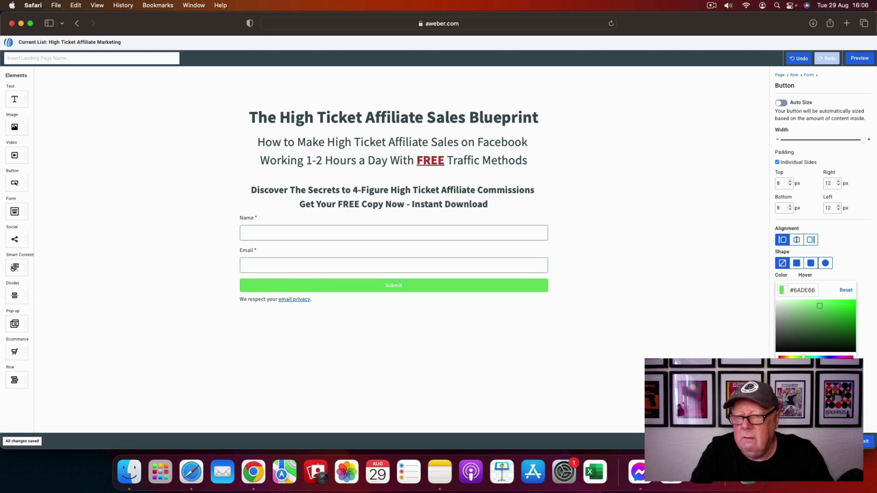
click(858, 255)
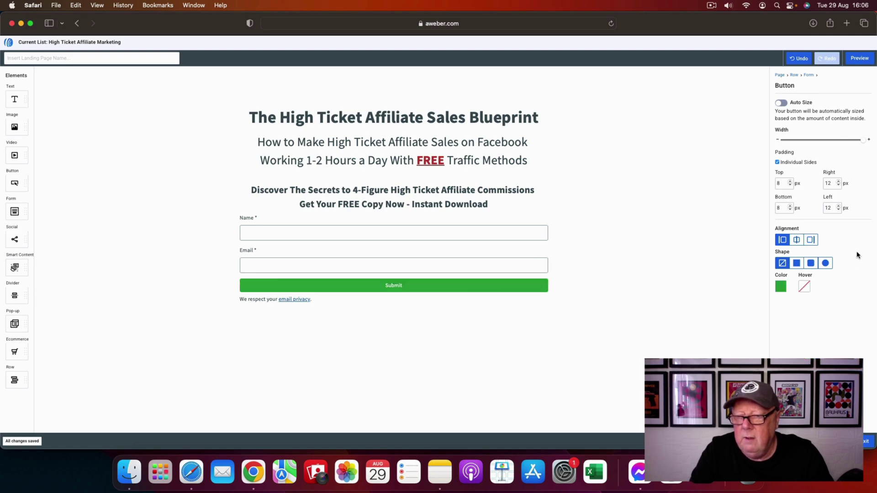
click(805, 286)
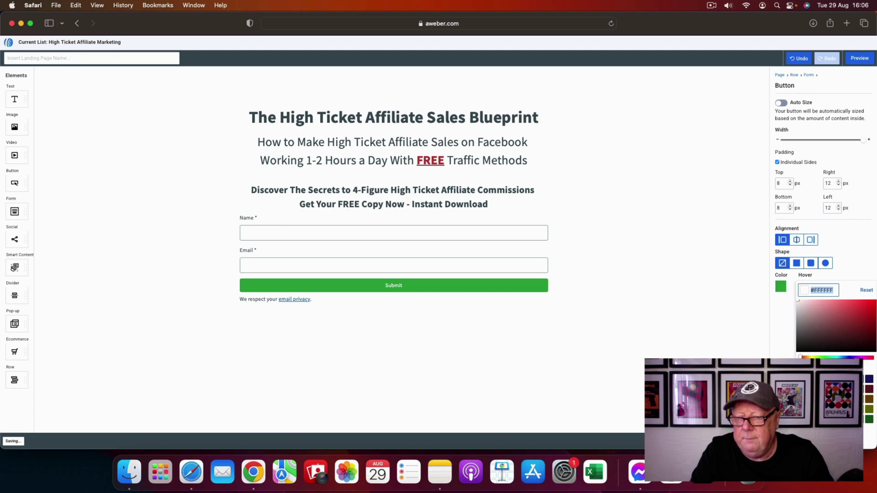
click(870, 420)
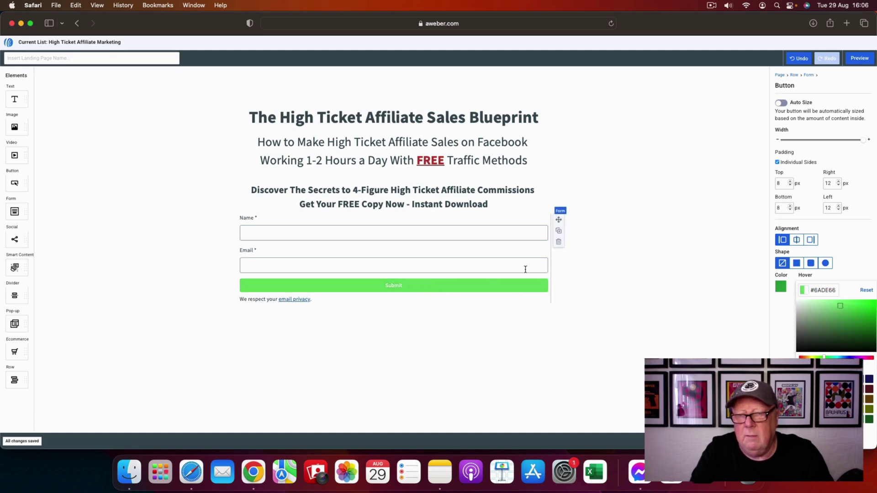
- Replace the form's Submit button text with "CLICK HERE TO GET YOUR FREE COPY"
click(399, 286)
click(398, 286)
double_click(400, 286)
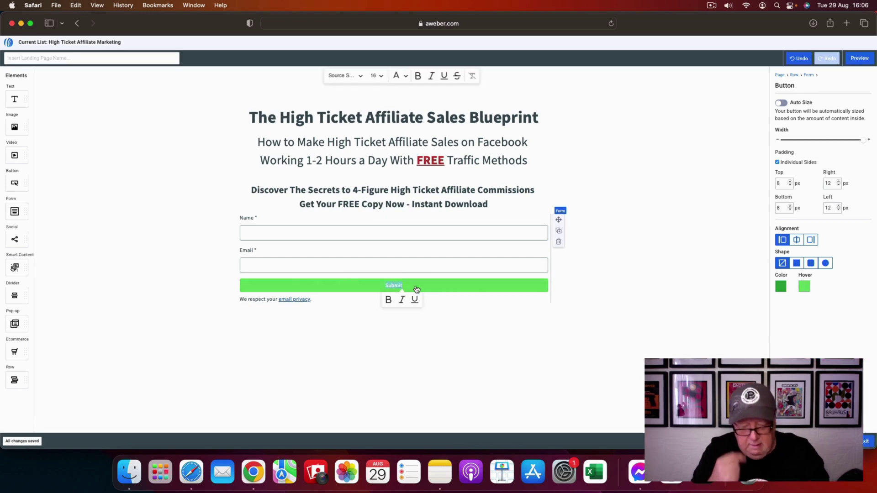
text(CLICK HERE TO G)
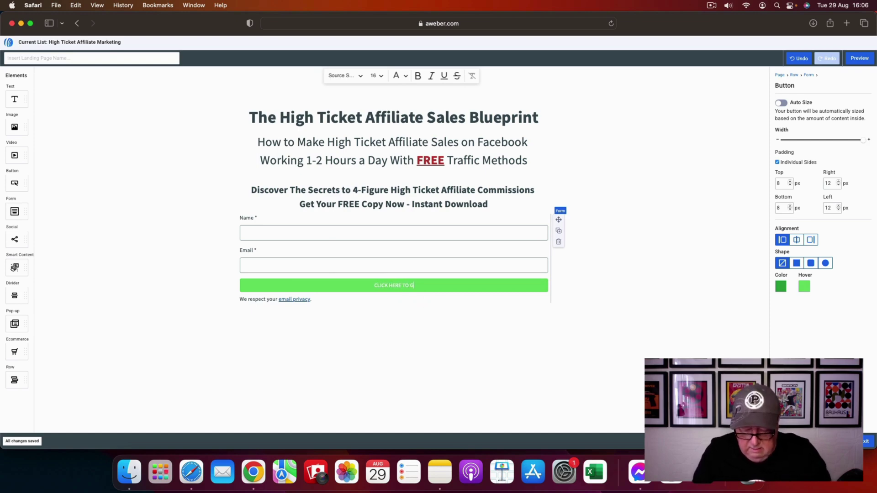
text(ET YOUR)
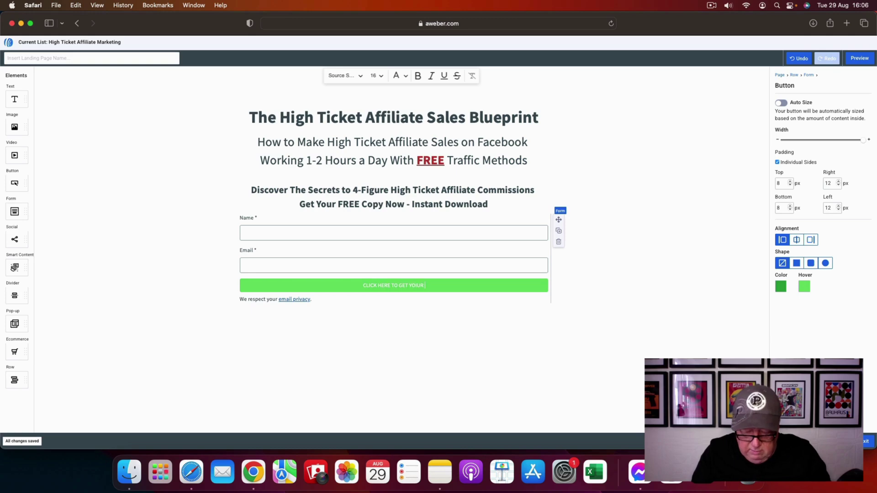
text( FREE COPY)
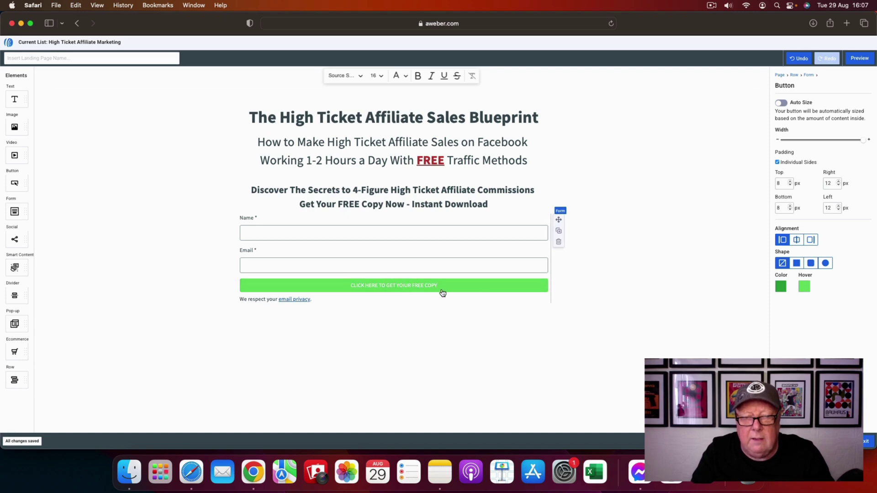
key(BackSpace)
key(BackSpace)
key(BackSpace)
key(BackSpace)
key(BackSpace)
key(BackSpace)
key(BackSpace)
key(BackSpace)
key(BackSpace)
key(BackSpace)
key(BackSpace)
key(BackSpace)
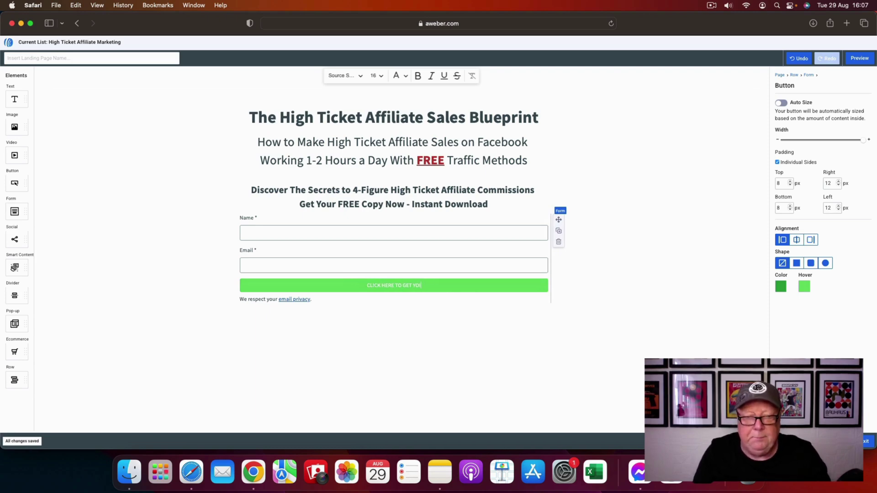
text(UR)
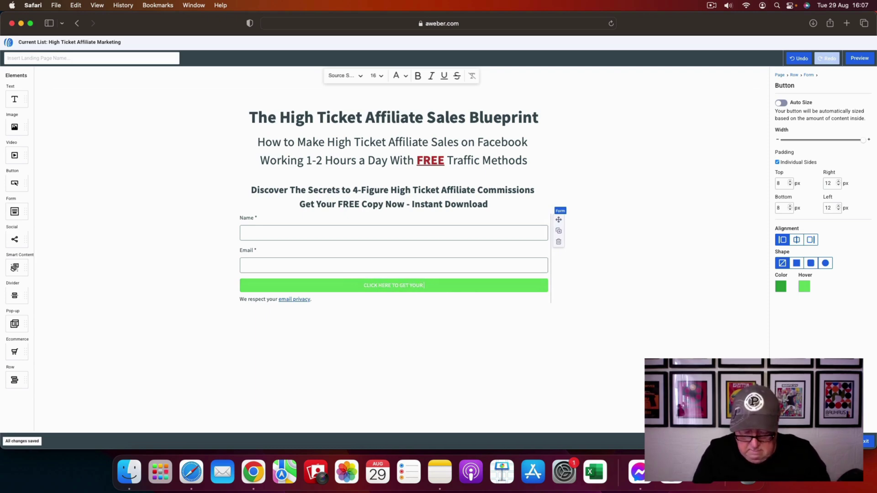
text( FREE COPY)
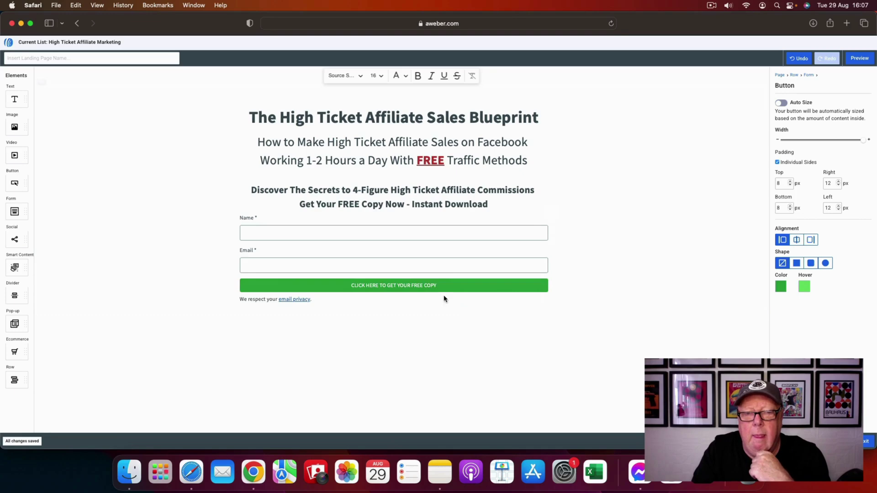
- Set the font size of the "CLICK HERE TO GET YOUR FREE COPY" button text to 24
click(349, 284)
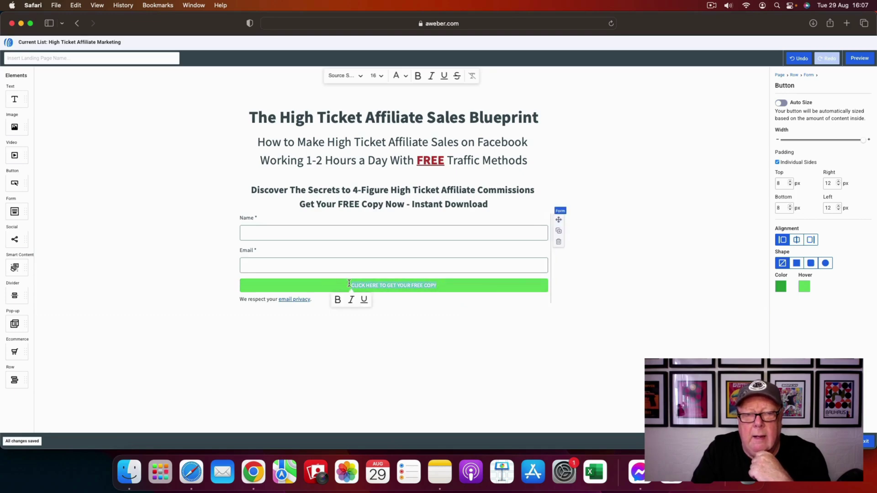
drag(349, 284, 437, 285)
click(377, 76)
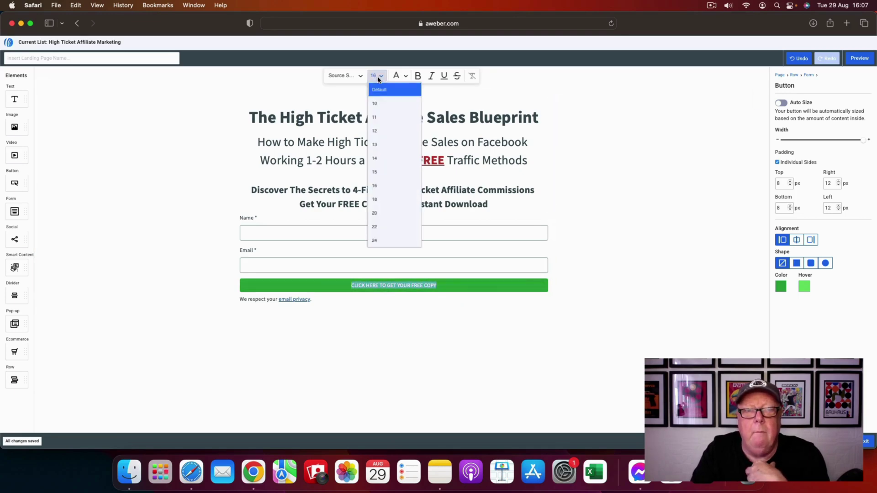
click(375, 240)
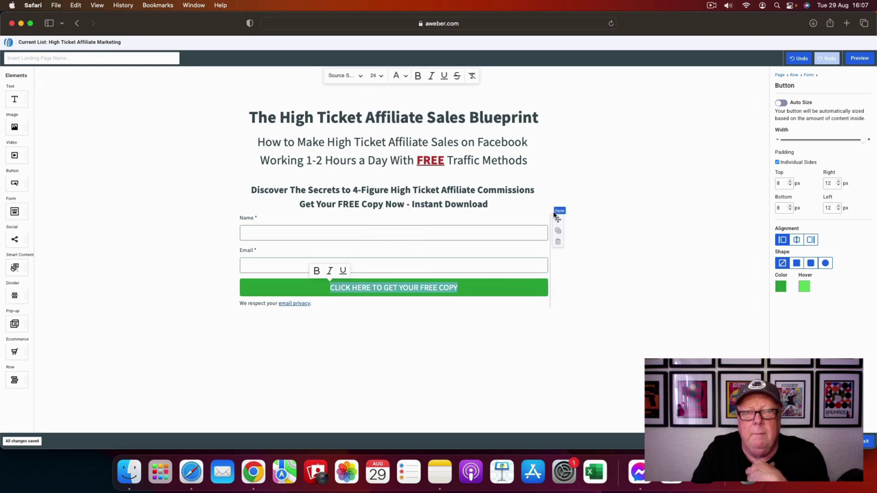
click(418, 76)
click(418, 76)
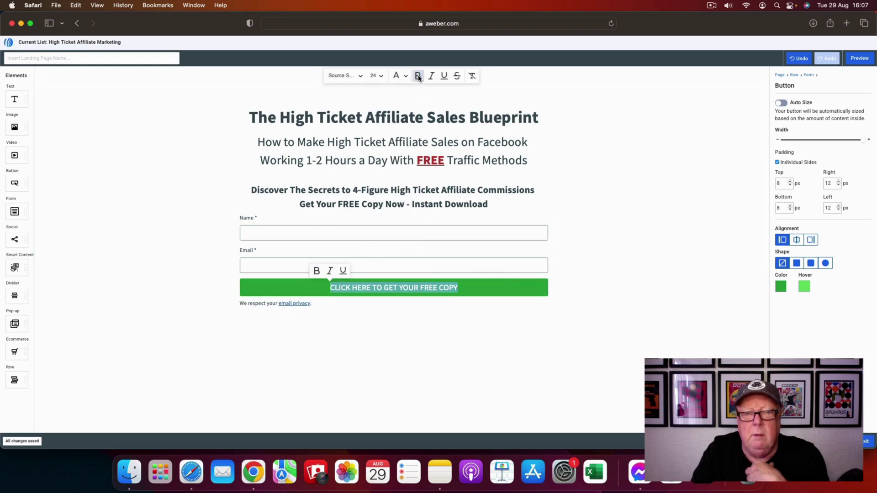
click(541, 350)
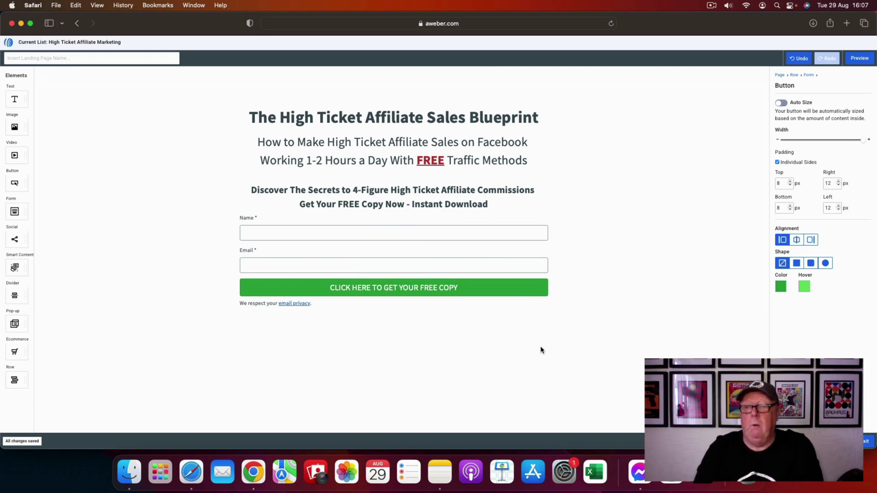
- Preview the landing page with its headlines, form and green button, and return to editing
click(860, 59)
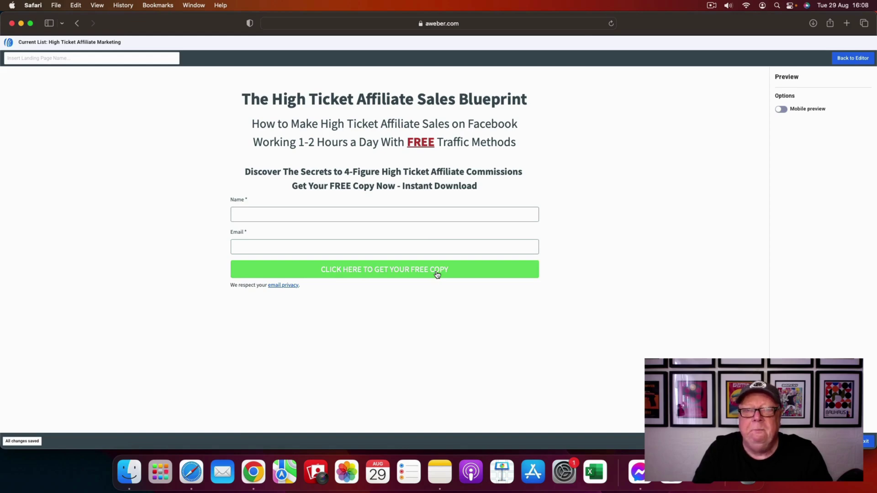
click(851, 59)
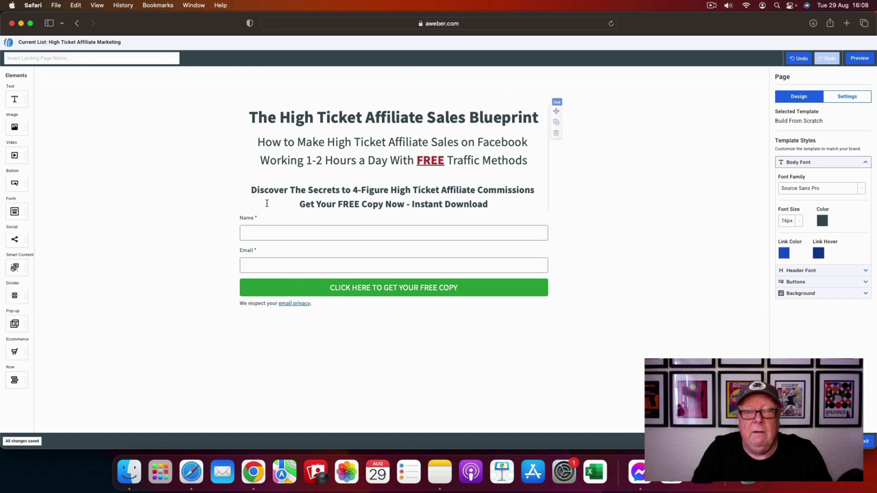
- Add a column on the left side of the headline and form row and place an image element in it
mouse_move(417, 302)
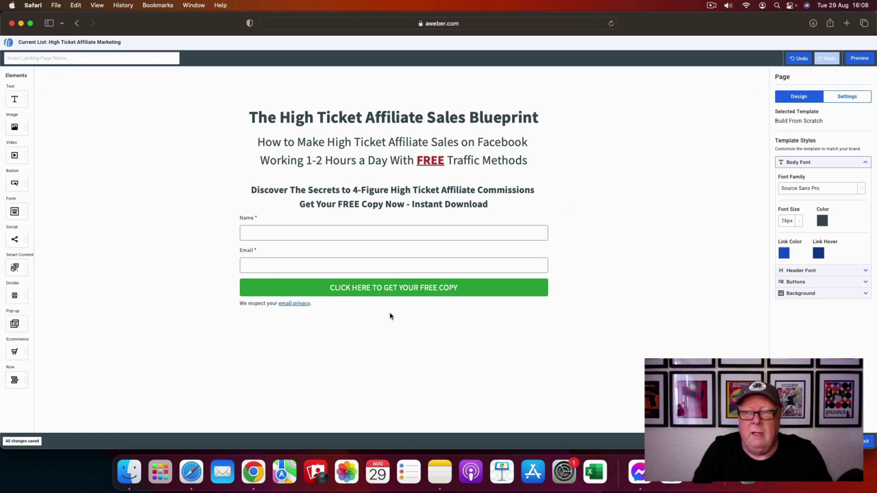
mouse_move(381, 184)
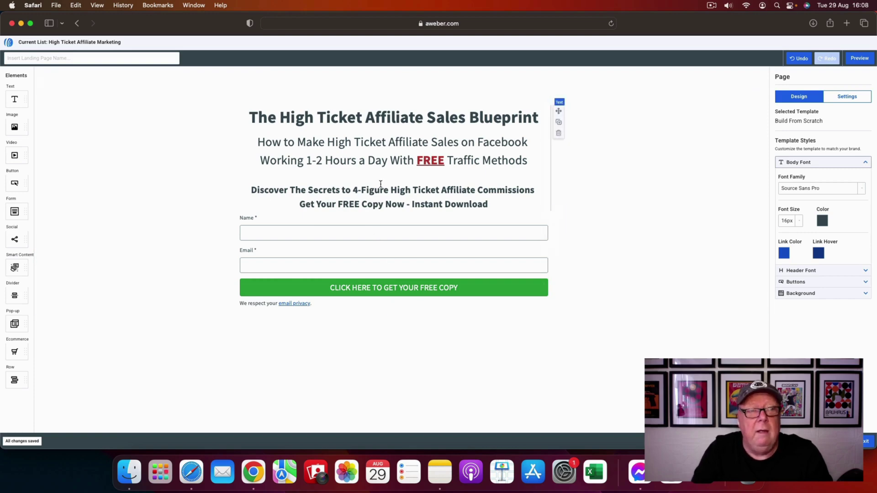
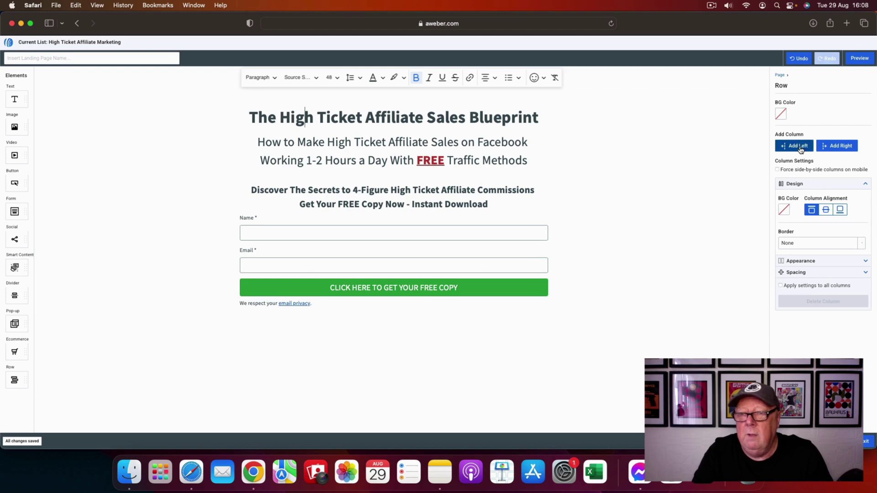
click(798, 146)
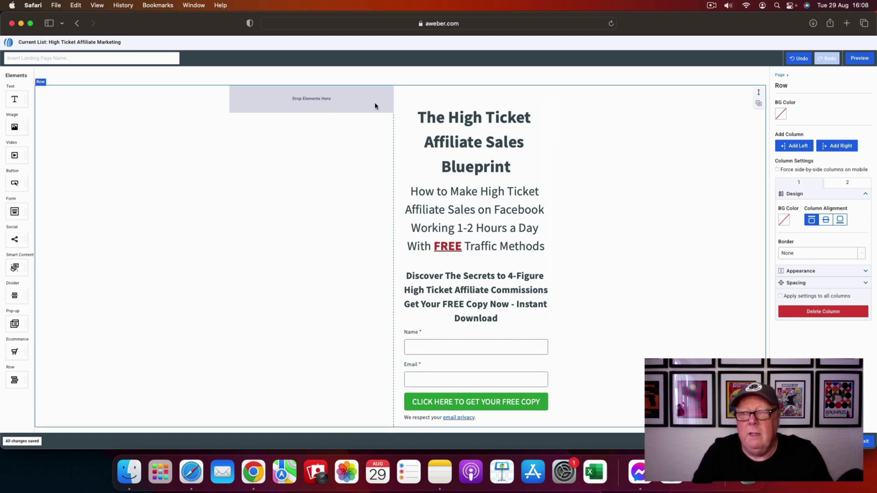
drag(14, 127, 324, 97)
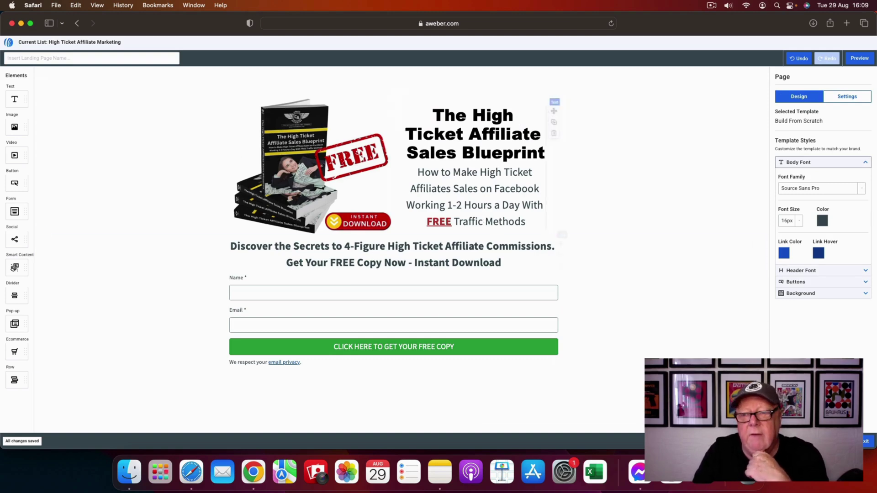
- Preview the finished landing page in desktop and mobile view, checking the mobile layout down to the form, and turn the mobile preview off
click(860, 59)
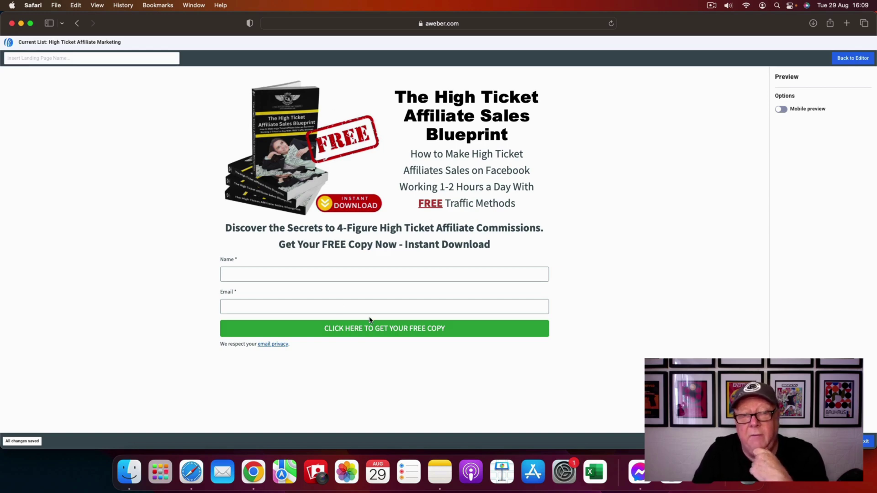
click(782, 109)
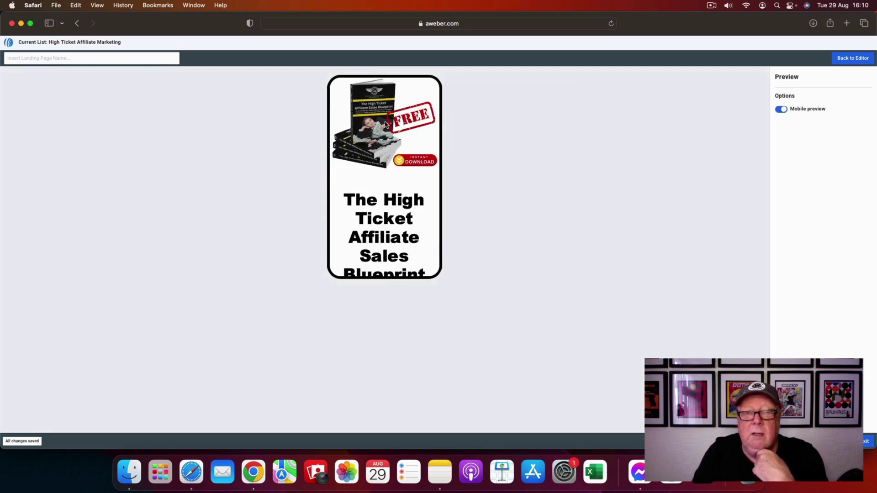
scroll(372, 204, down, 10)
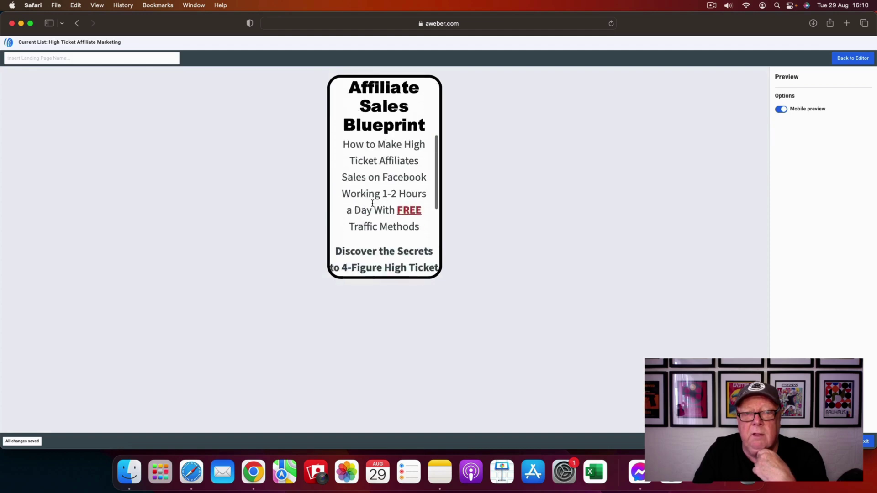
scroll(372, 204, down, 2)
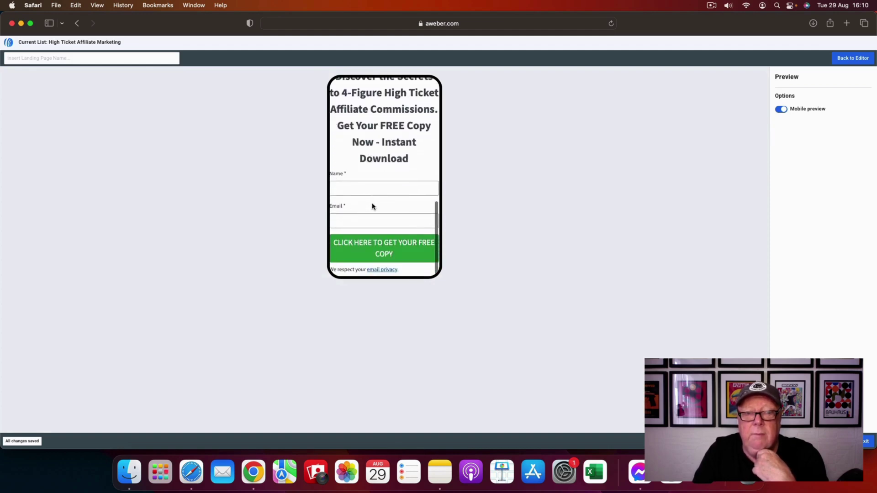
scroll(372, 205, up, 10)
click(781, 109)
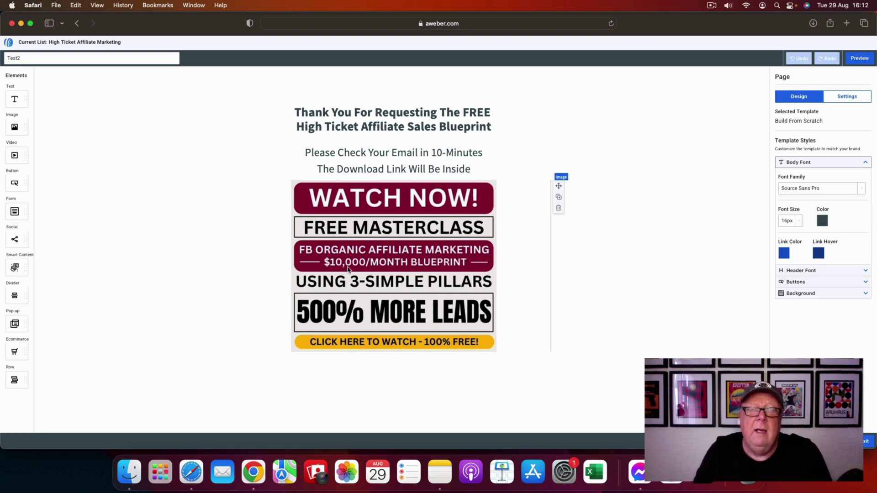
drag(294, 111, 494, 126)
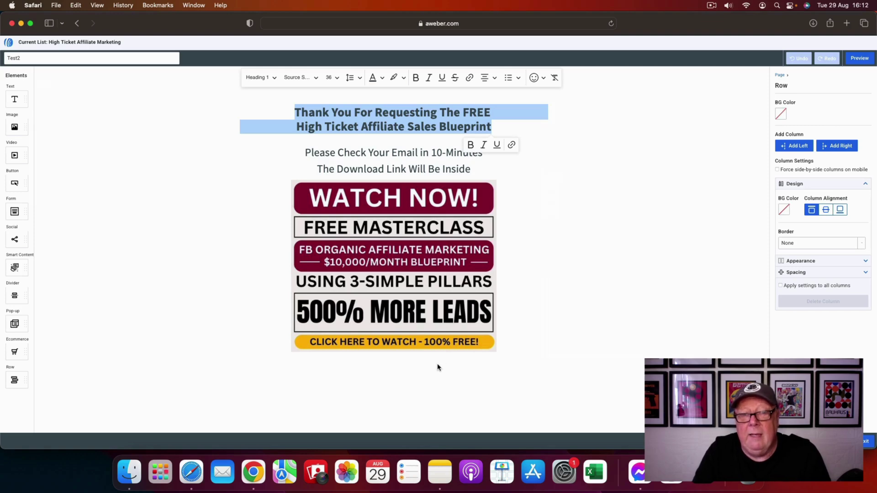
click(425, 405)
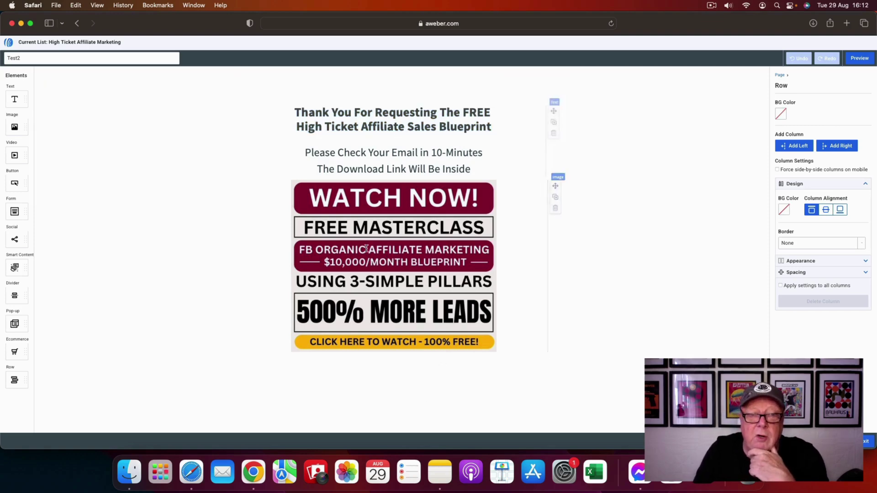